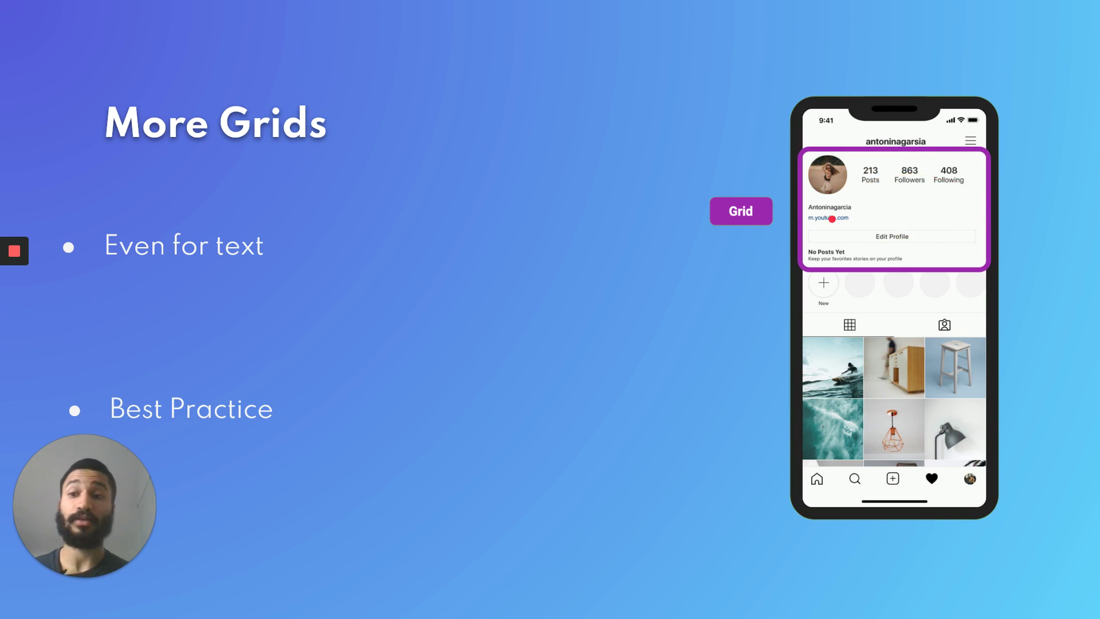
Step: Return to Convertigo Studio, where the Ngx palette is filtered to grid components
key("alt+Tab")
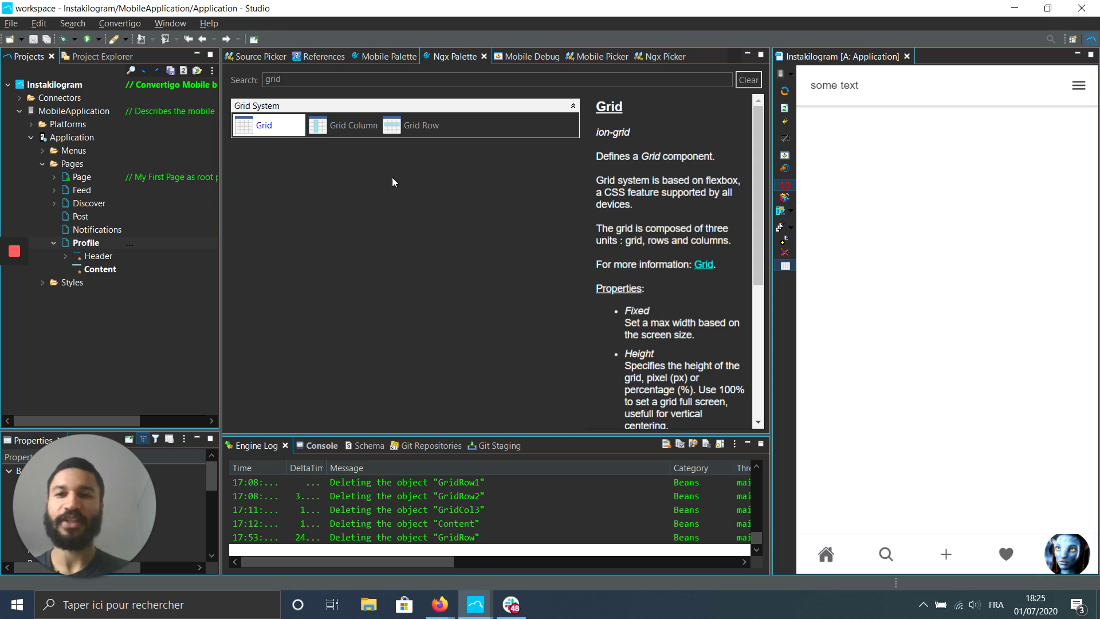
Step: Add a Grid to the Profile page's Content, with a first row holding a column
left_click_drag(281, 129, 98, 272)
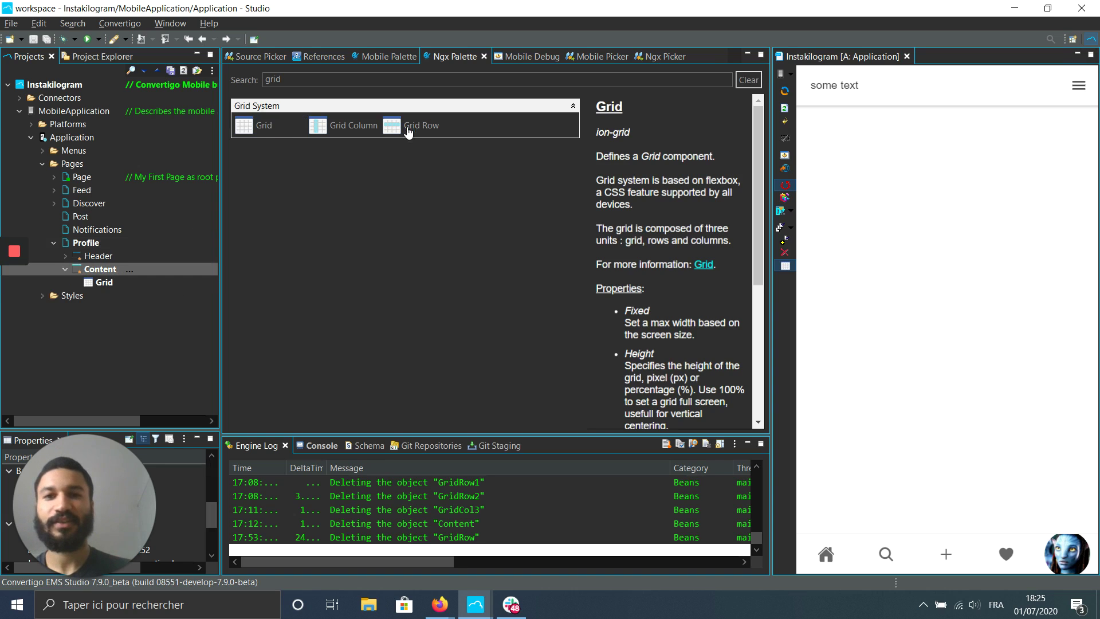
left_click_drag(418, 126, 111, 287)
left_click(106, 284)
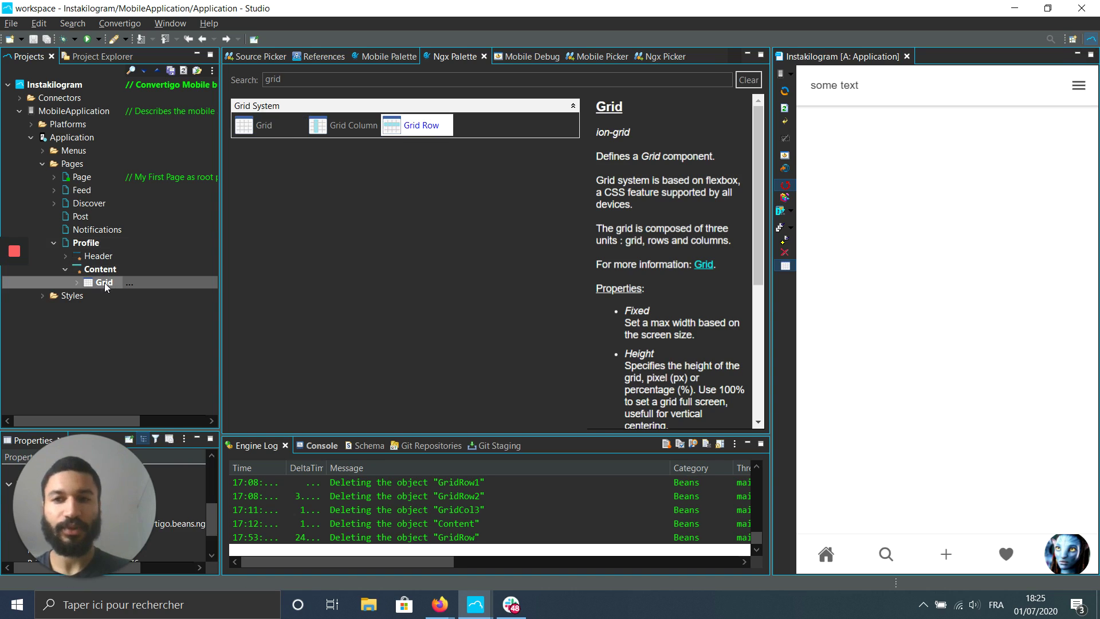
left_click(77, 283)
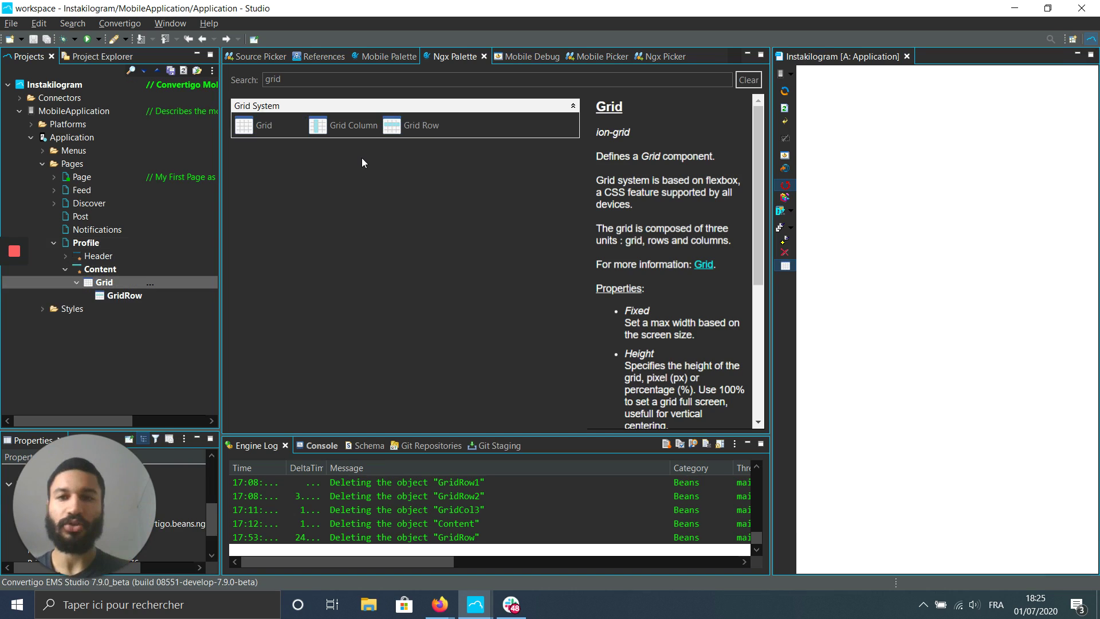
left_click_drag(349, 133, 129, 293)
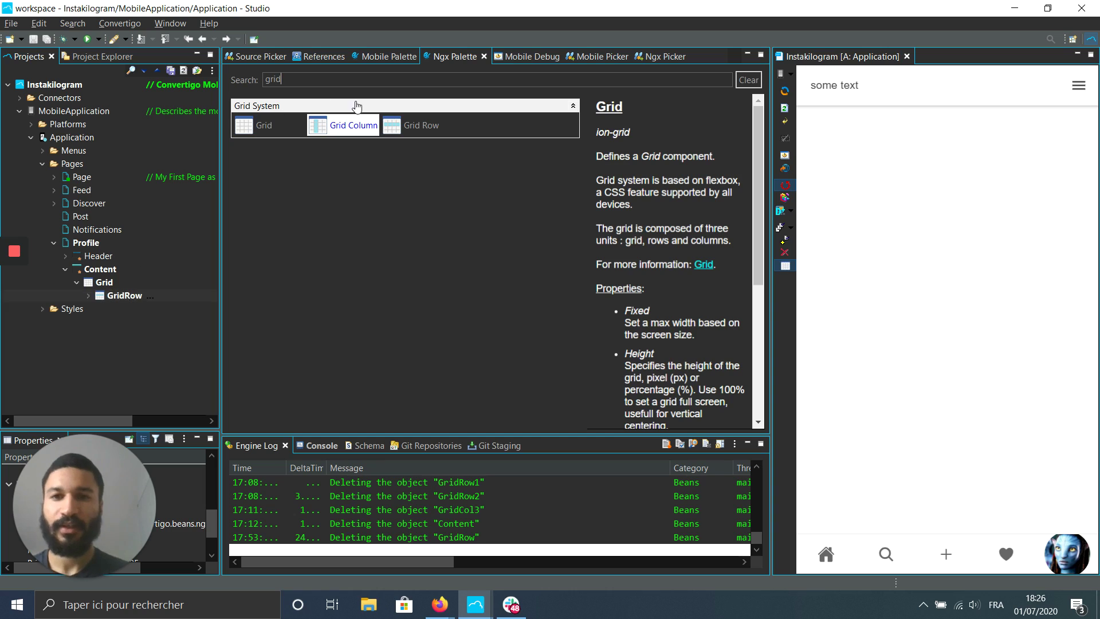
Step: Add further rows GridRow1, GridRow2 and GridRow3 to the Grid
left_click_drag(404, 125, 110, 293)
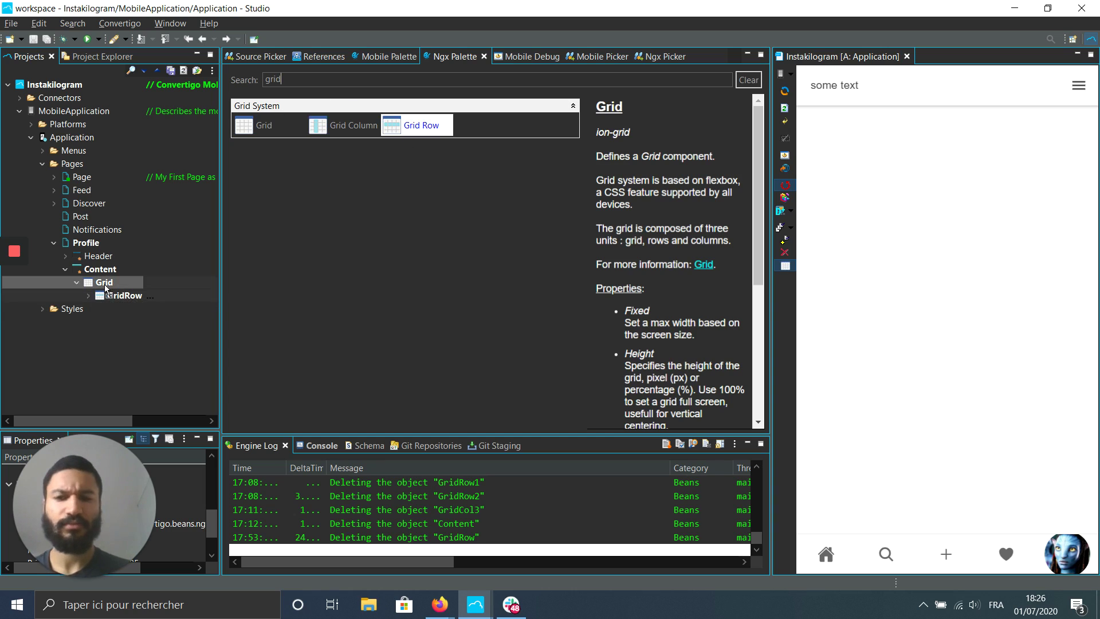
left_click_drag(104, 284, 104, 284)
left_click_drag(416, 128, 102, 285)
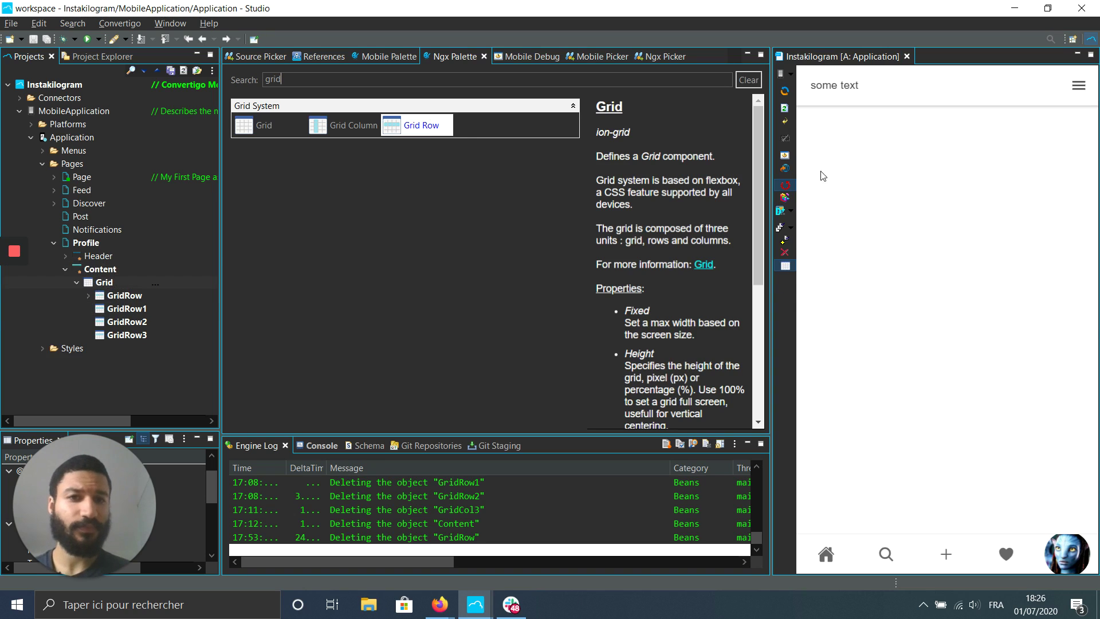
Step: Show grid outlines in the preview and set the Grid's Height to auto
left_click(785, 266)
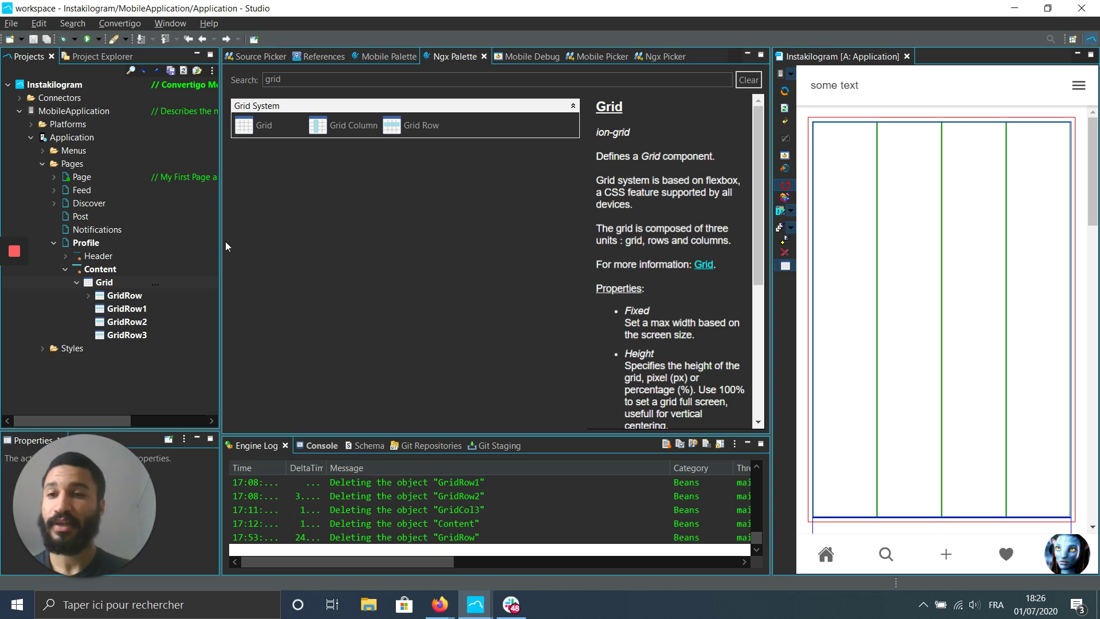
left_click(122, 283)
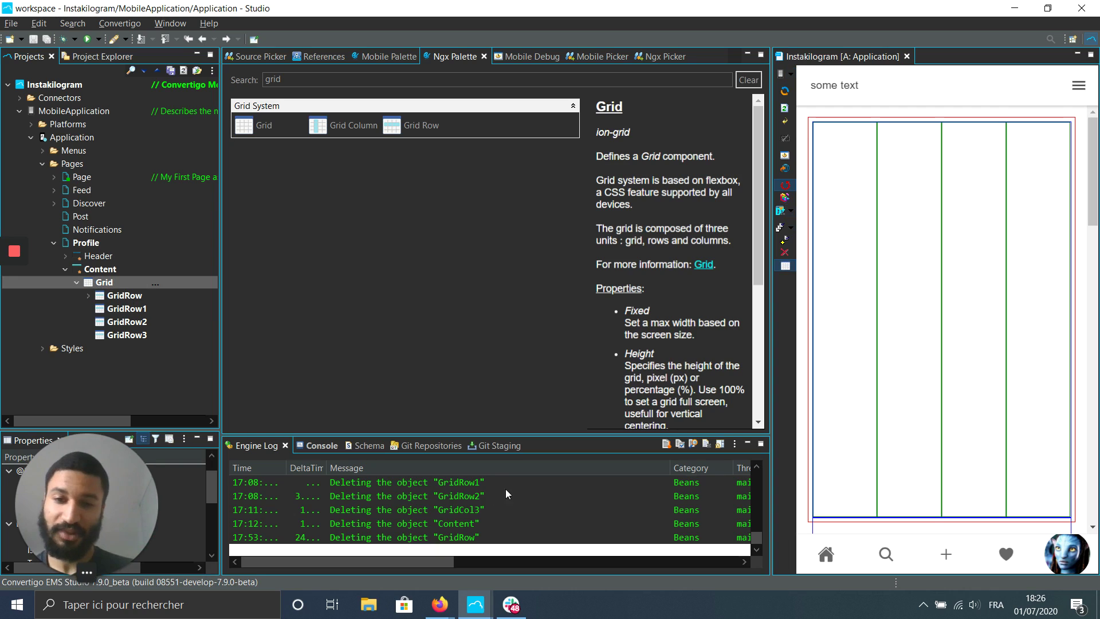
left_click(85, 497)
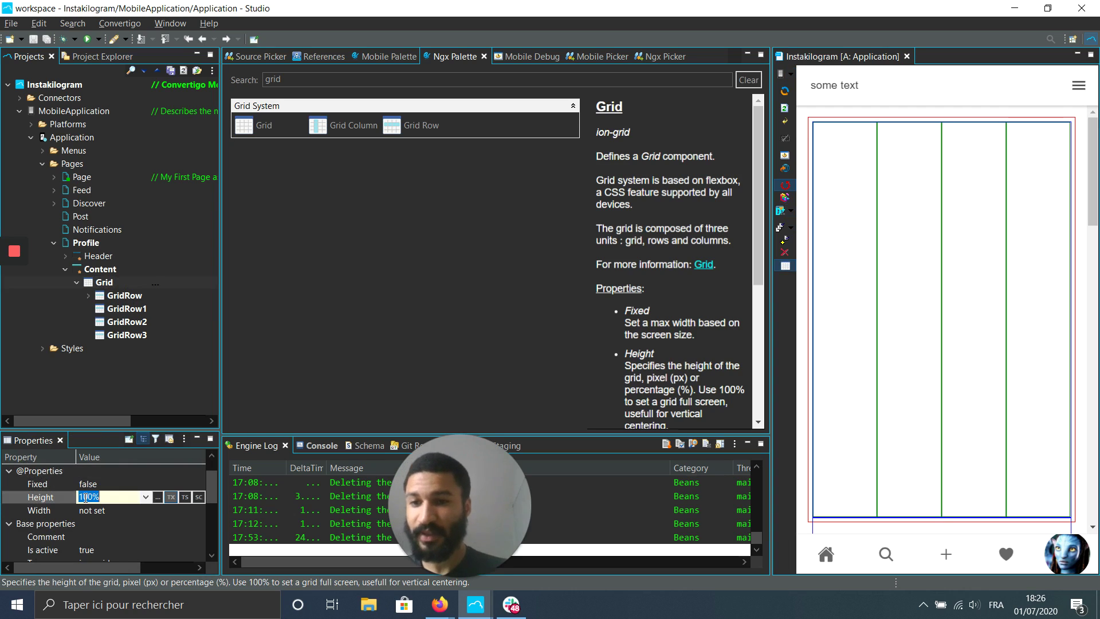
type("auto")
key("Return")
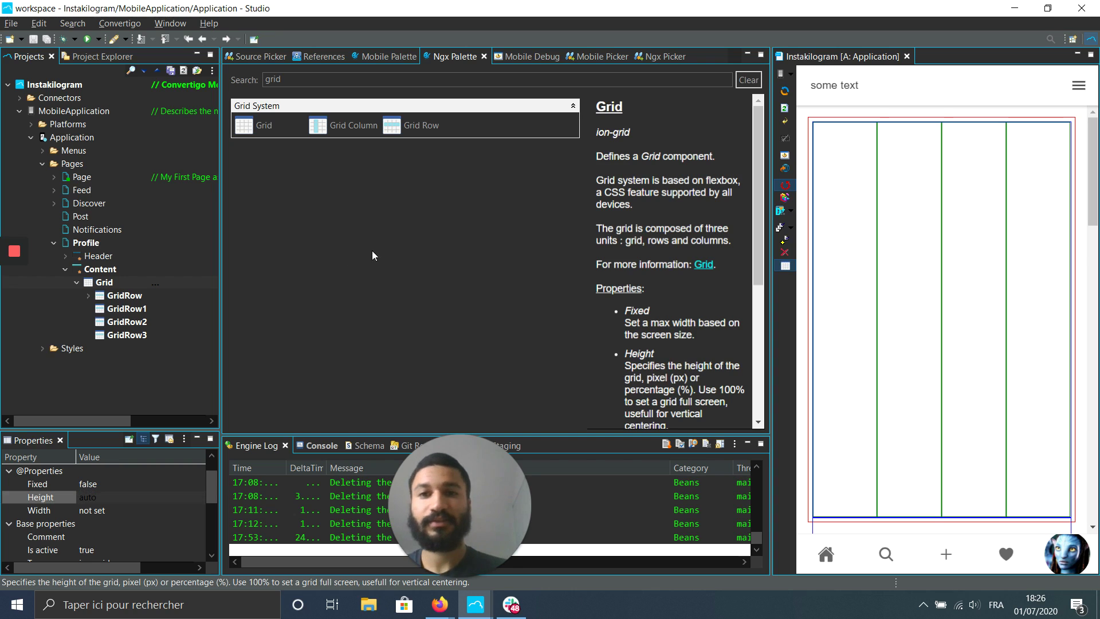
Step: Search the palette for 'avatar' and drop an avatar item into the first column
double_click(287, 83)
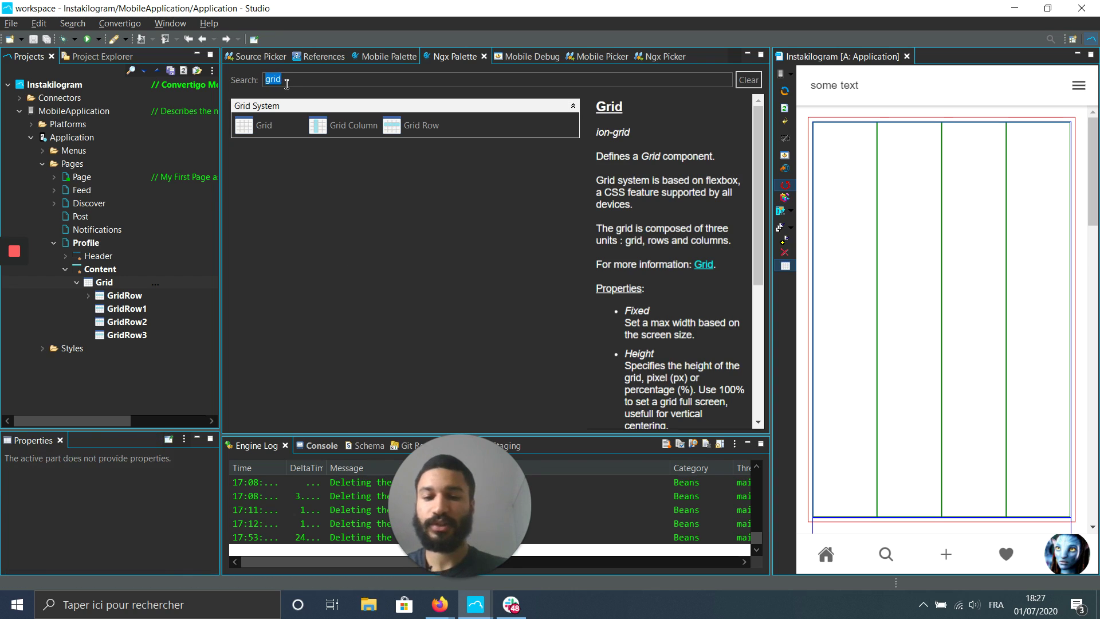
type("avatar")
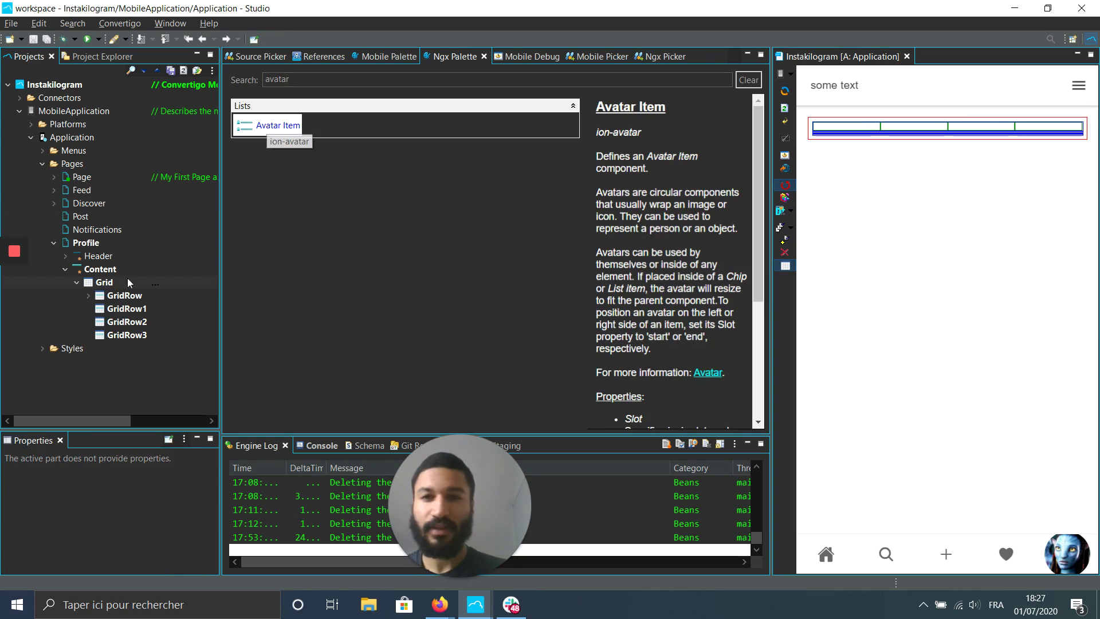
left_click(91, 296)
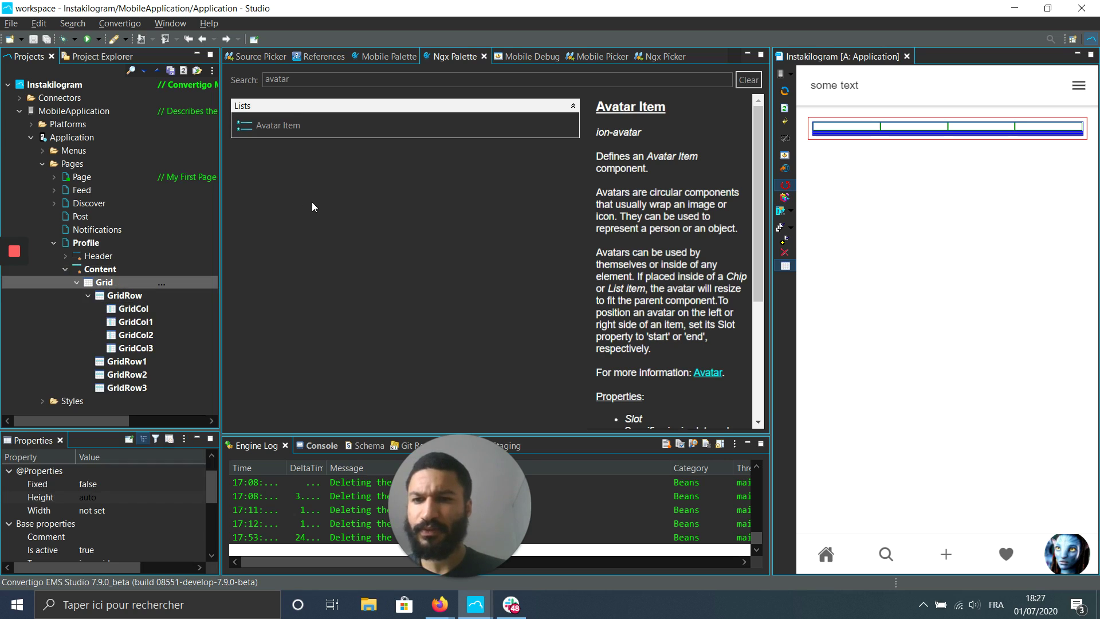
left_click_drag(273, 128, 142, 307)
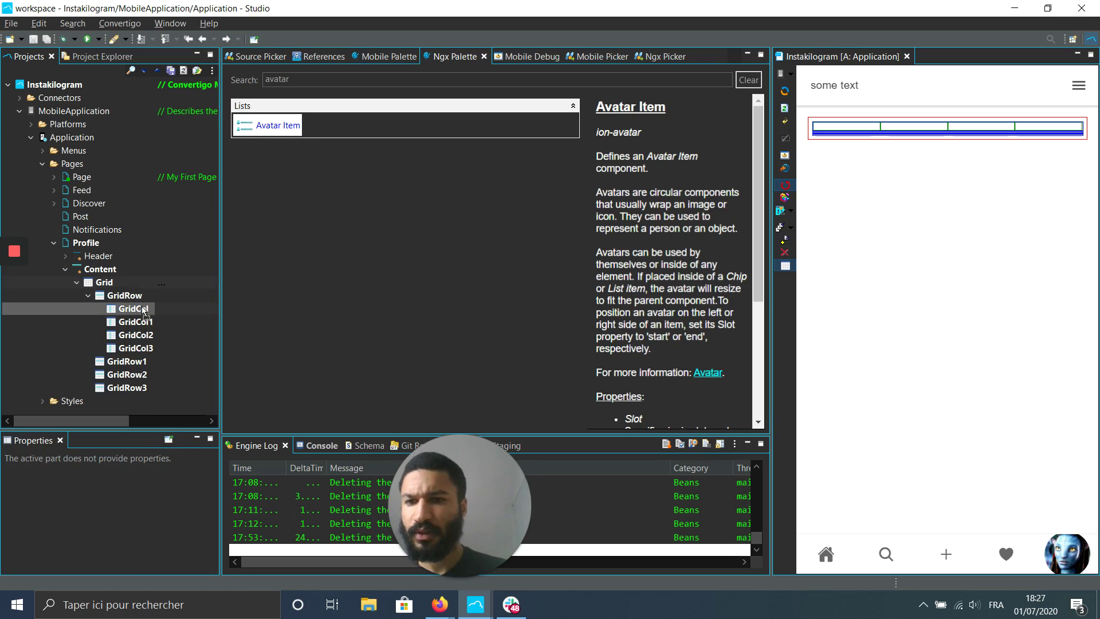
Step: Inspect the existing AvatarItem under the main Page's Profile tab button
double_click(287, 80)
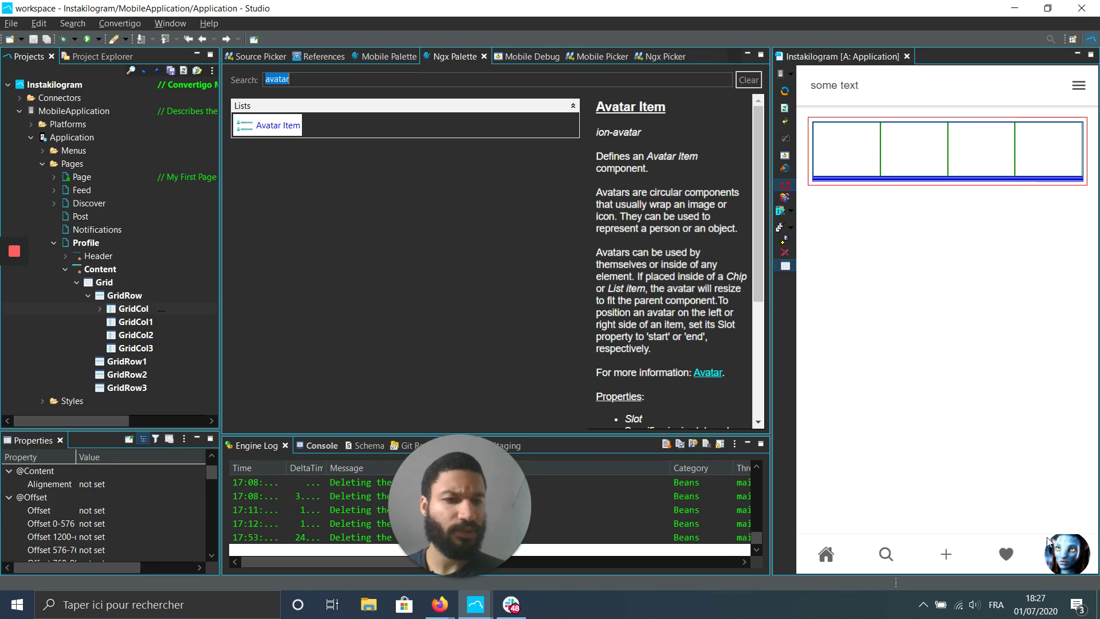
left_click(95, 177)
left_click(55, 178)
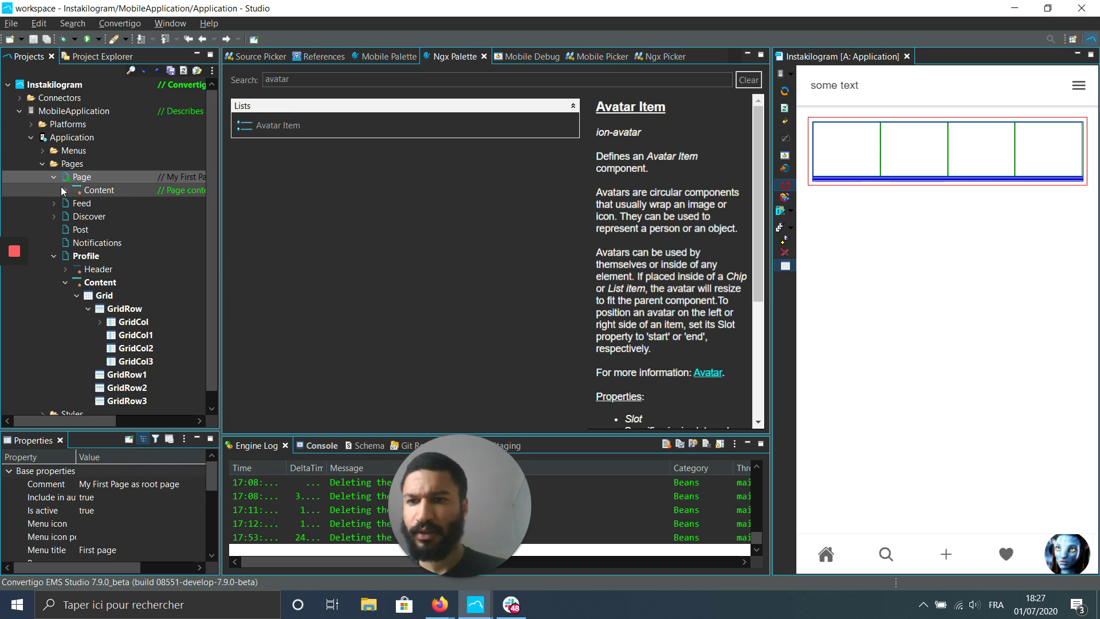
left_click(64, 189)
left_click(76, 203)
left_click(87, 217)
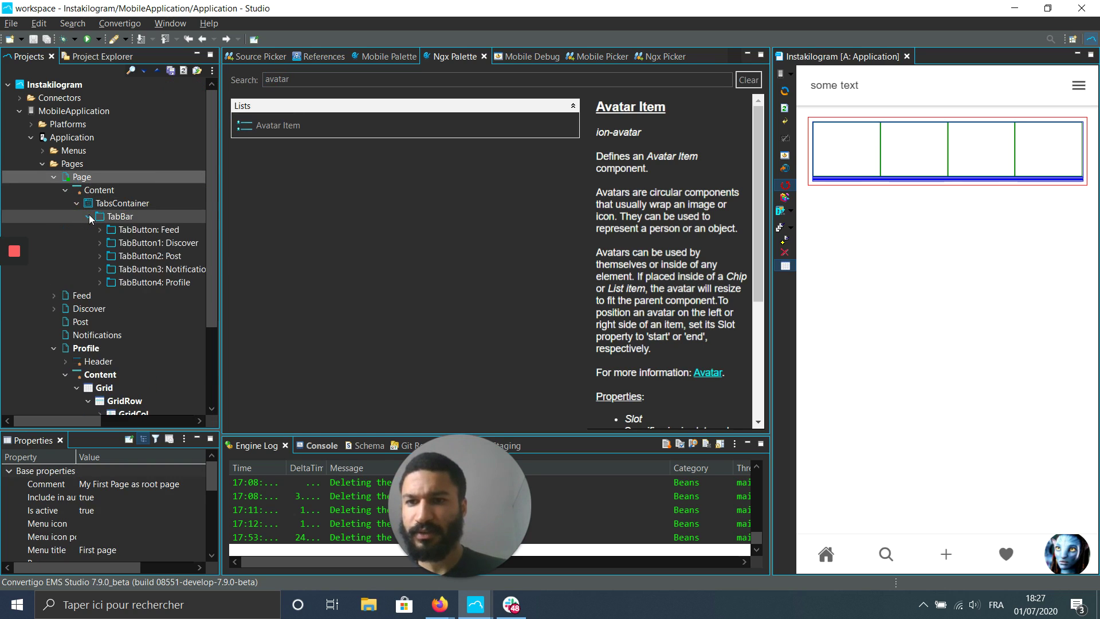
left_click(99, 282)
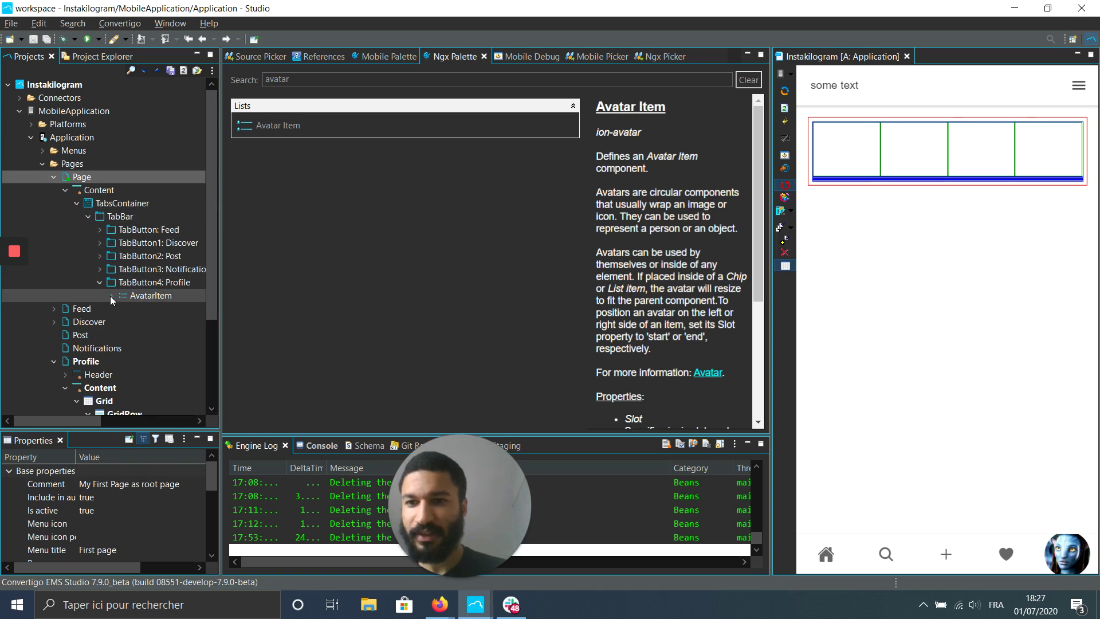
left_click(111, 295)
left_click(133, 296)
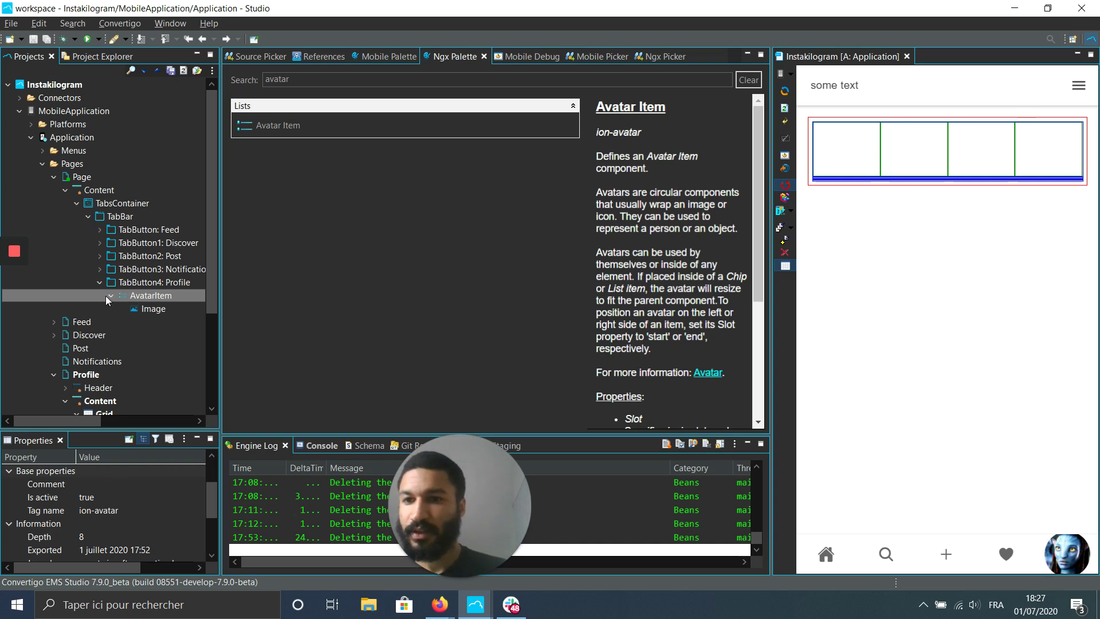
Step: Cut the avatar item and paste it as a child of the first GridCol
left_click(55, 178)
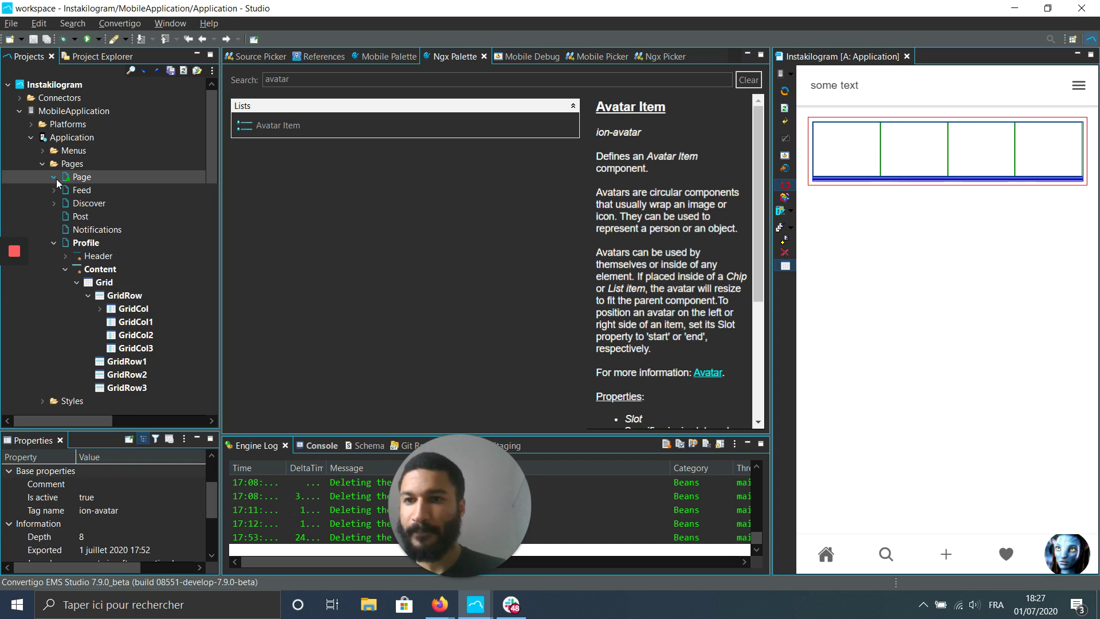
left_click(95, 305)
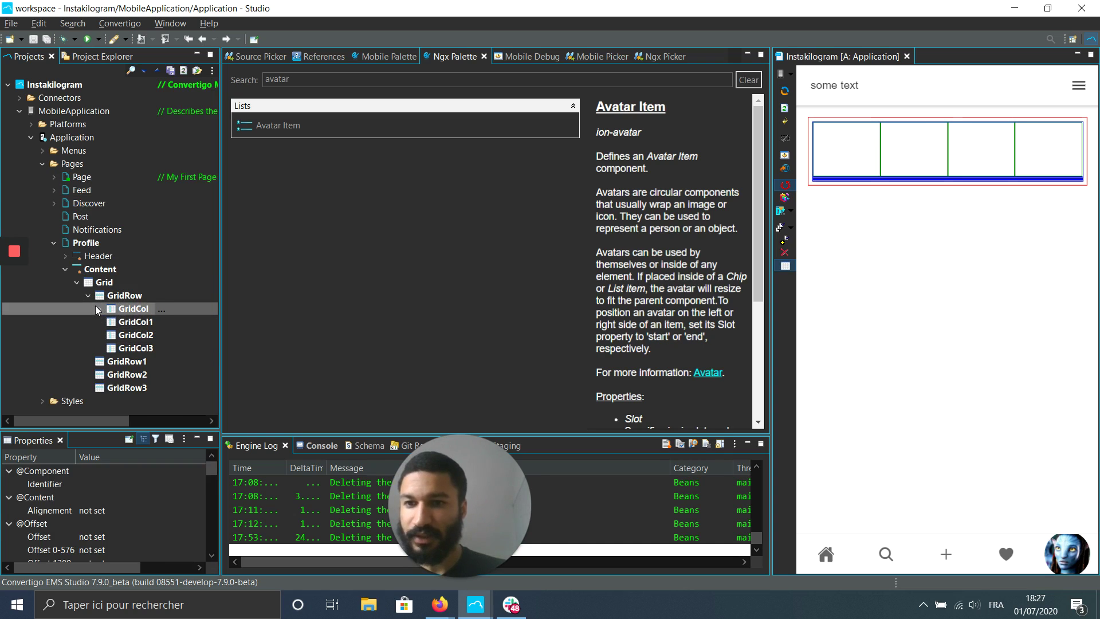
left_click(100, 308)
left_click(137, 324)
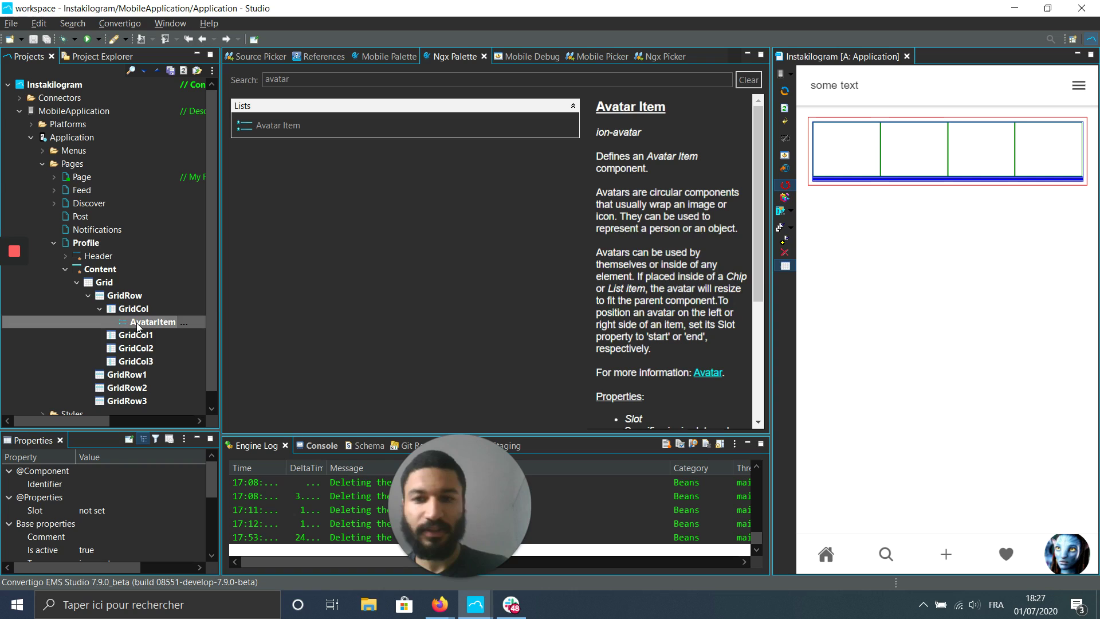
key("Delete")
key("Return")
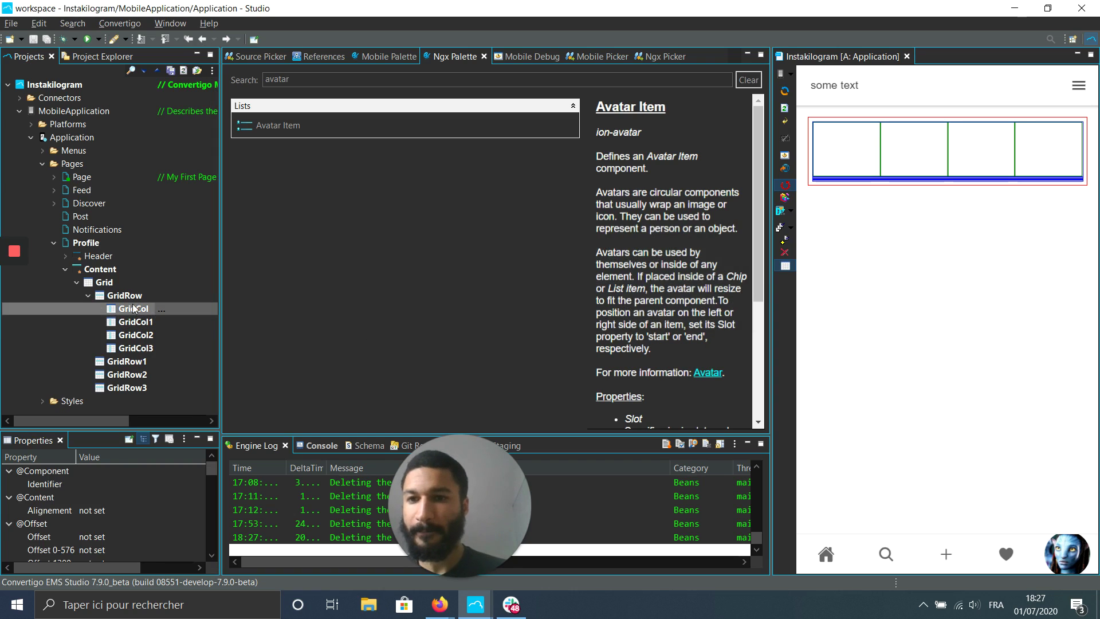
key("ctrl+v")
left_click(567, 317)
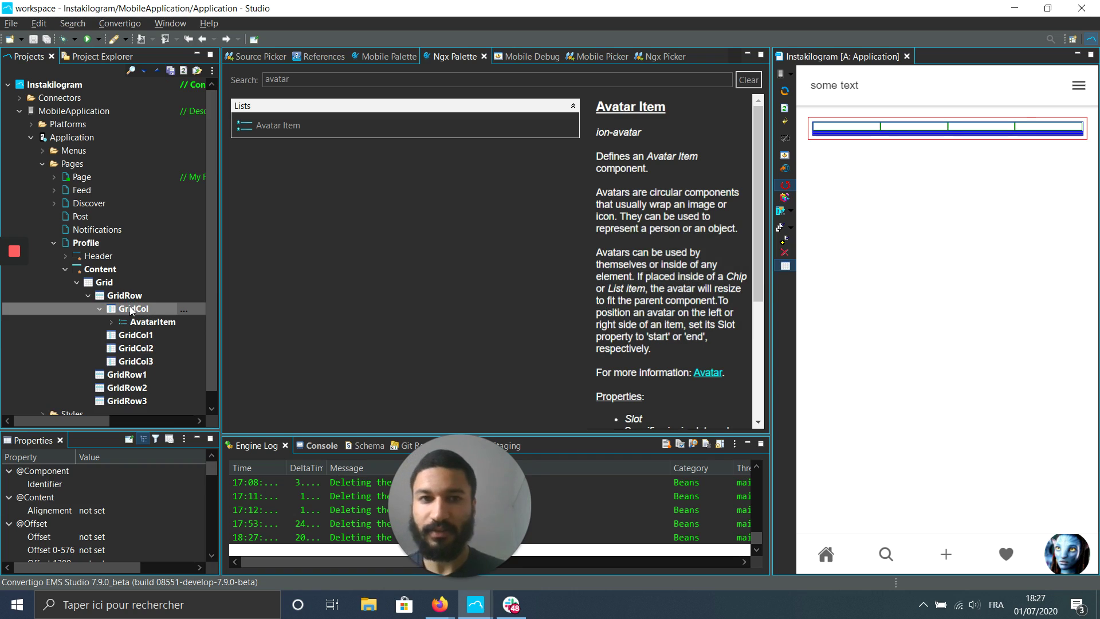
left_click(133, 336)
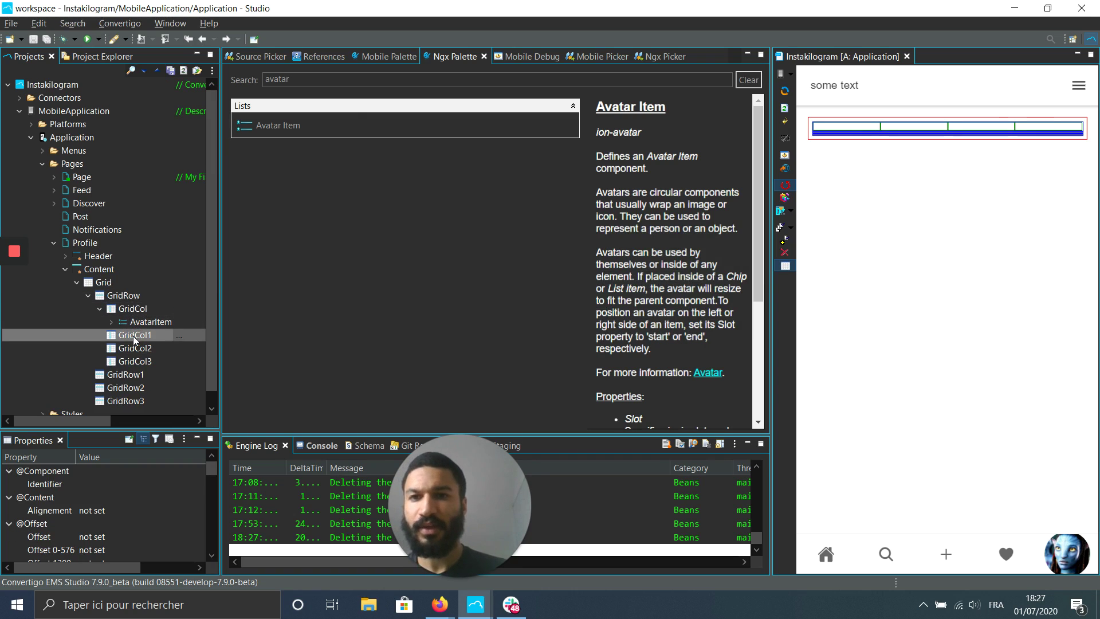
left_click(301, 80)
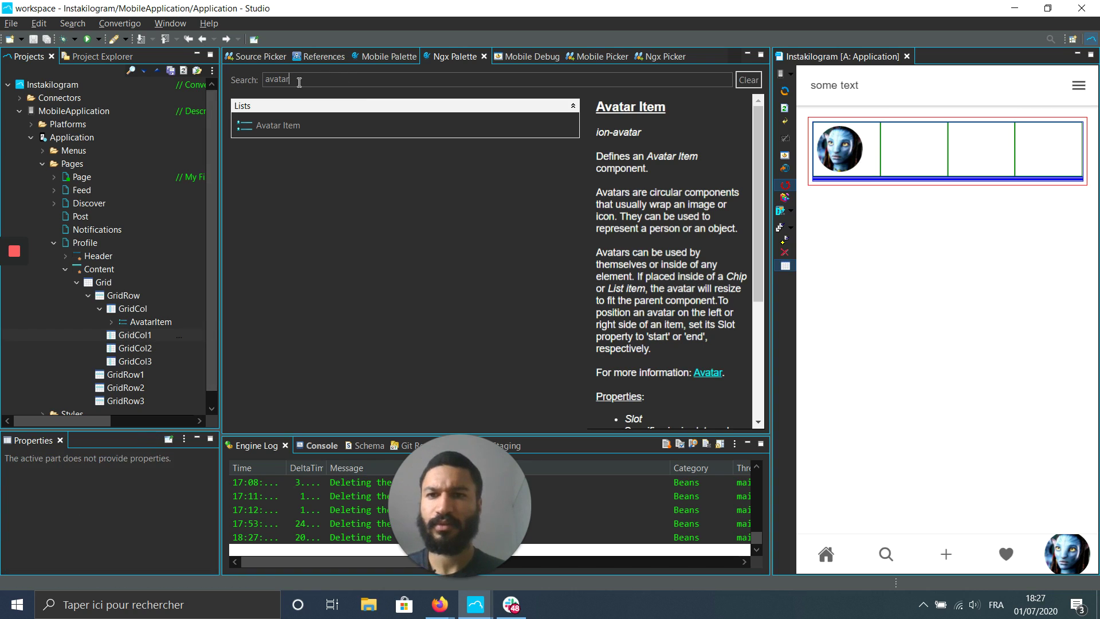
Step: Search 'text' and add Skeleton Text to GridCol1, GridCol2 and GridCol3
type("text")
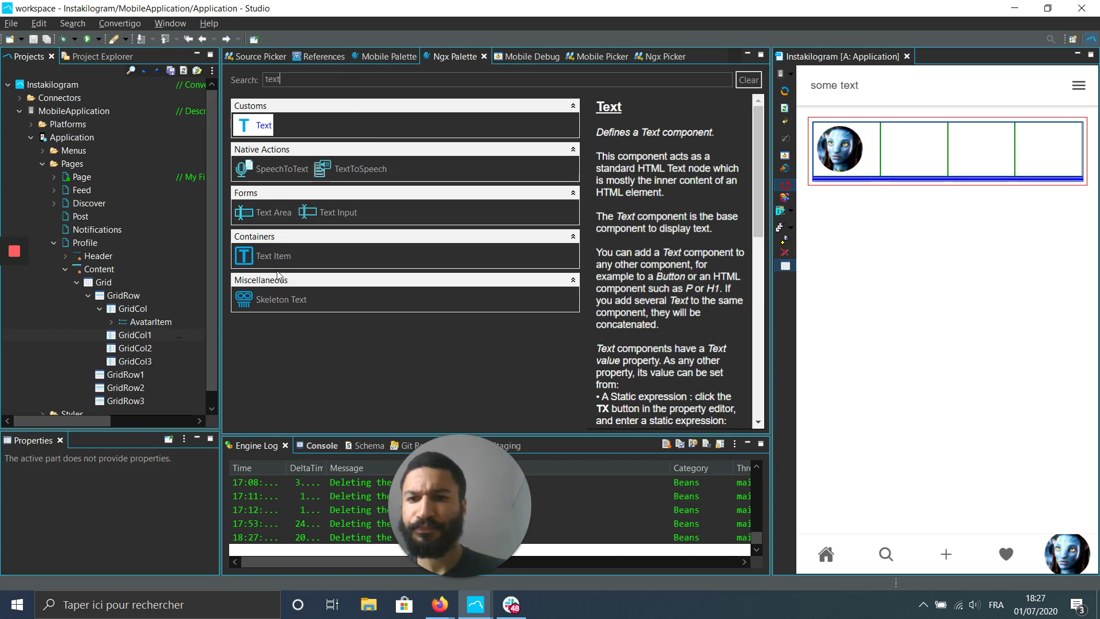
left_click_drag(269, 256, 135, 334)
left_click_drag(263, 309, 145, 347)
left_click_drag(281, 304, 136, 360)
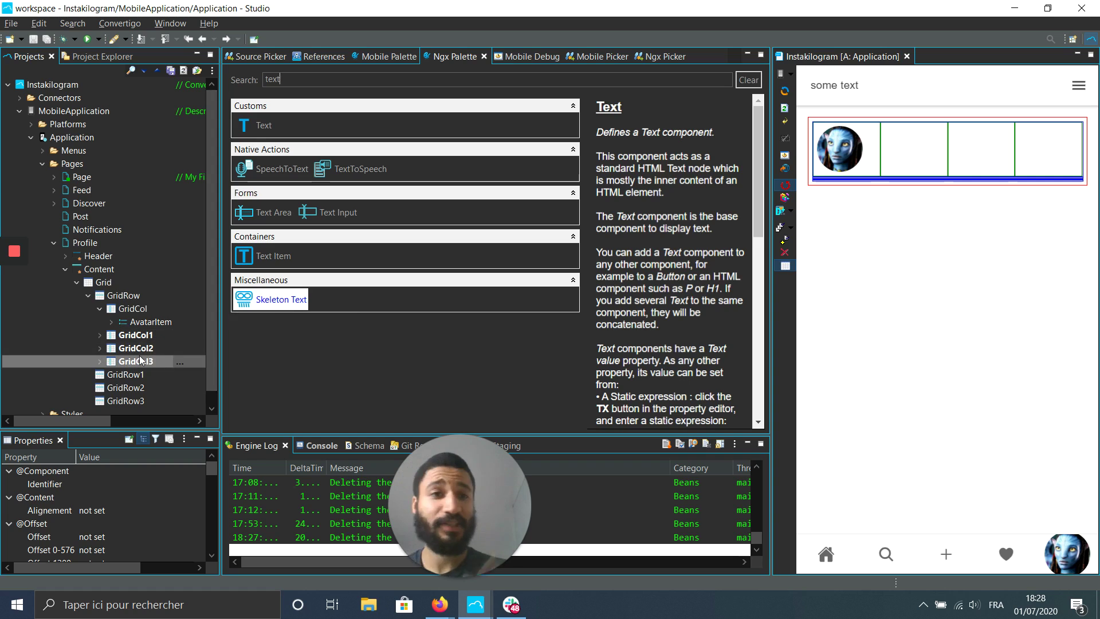
left_click(102, 336)
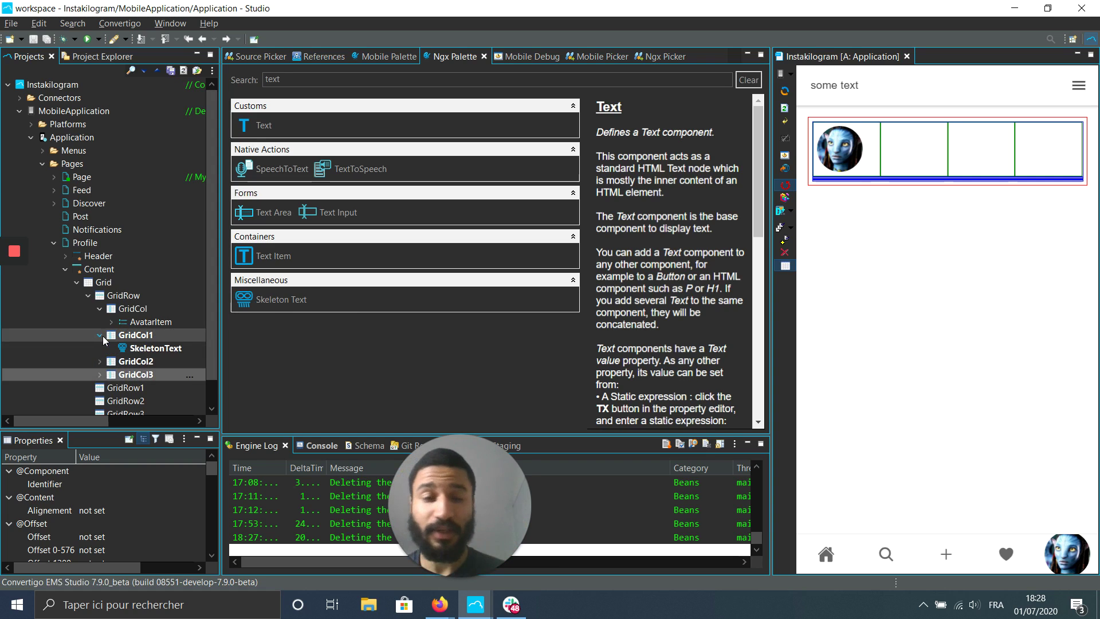
left_click(150, 353)
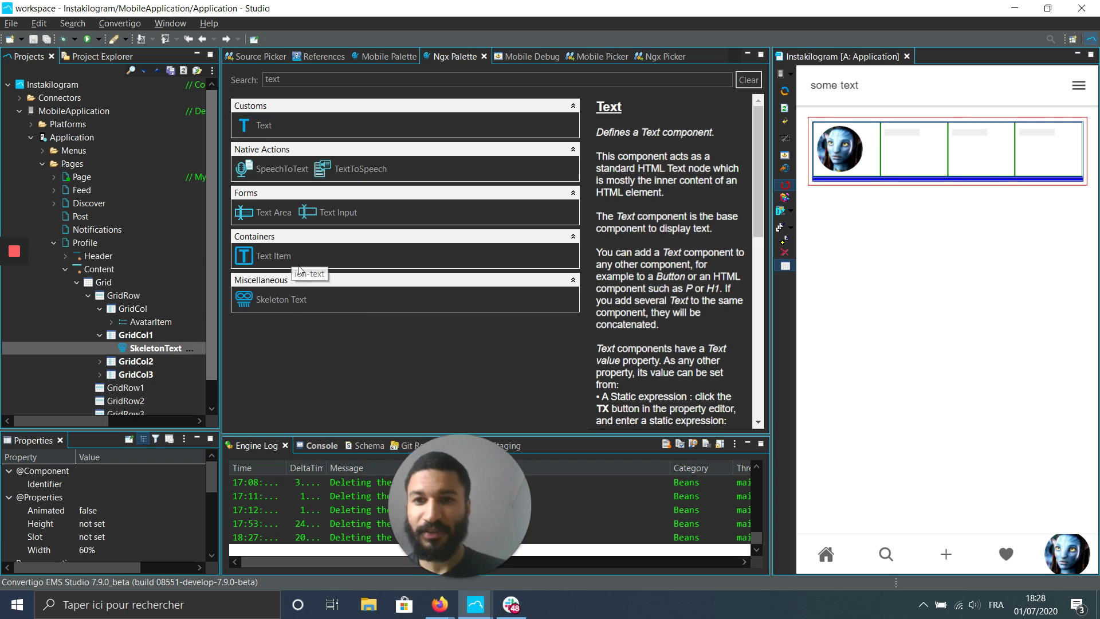
Step: Add a second Skeleton Text to GridCol1 and another to GridCol2
double_click(288, 301)
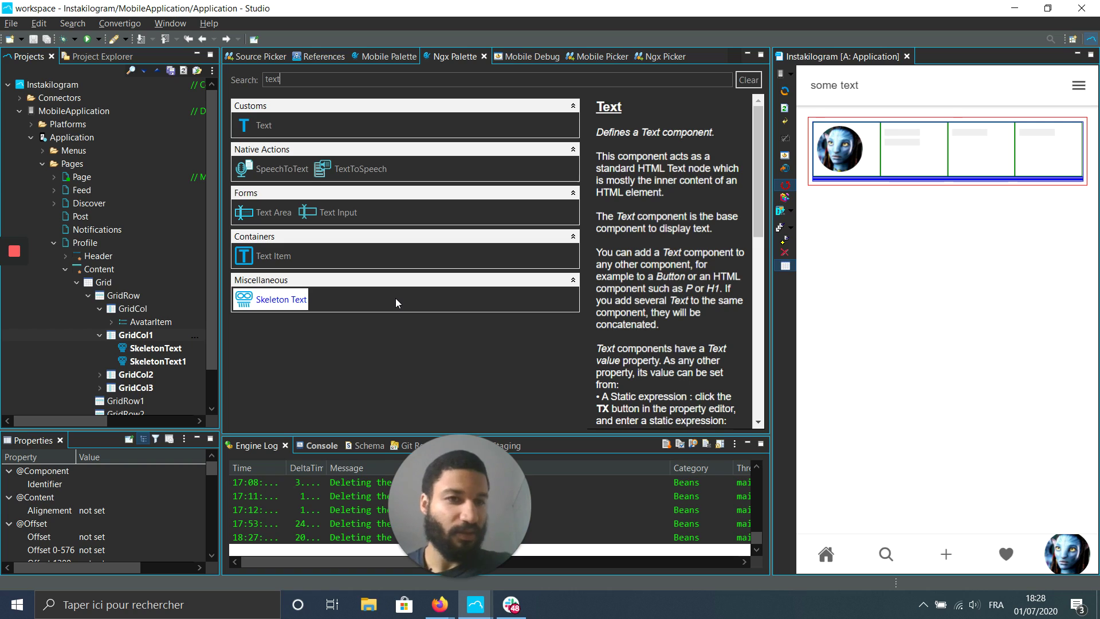
scroll(144, 375, "down", 1)
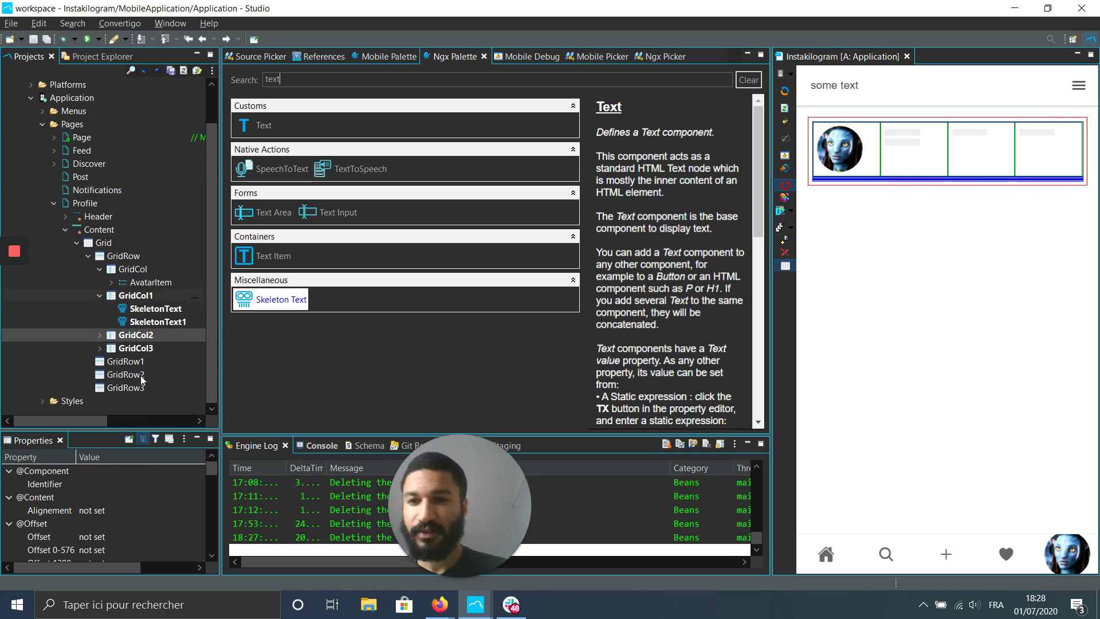
left_click_drag(270, 305, 119, 359)
left_click(119, 359)
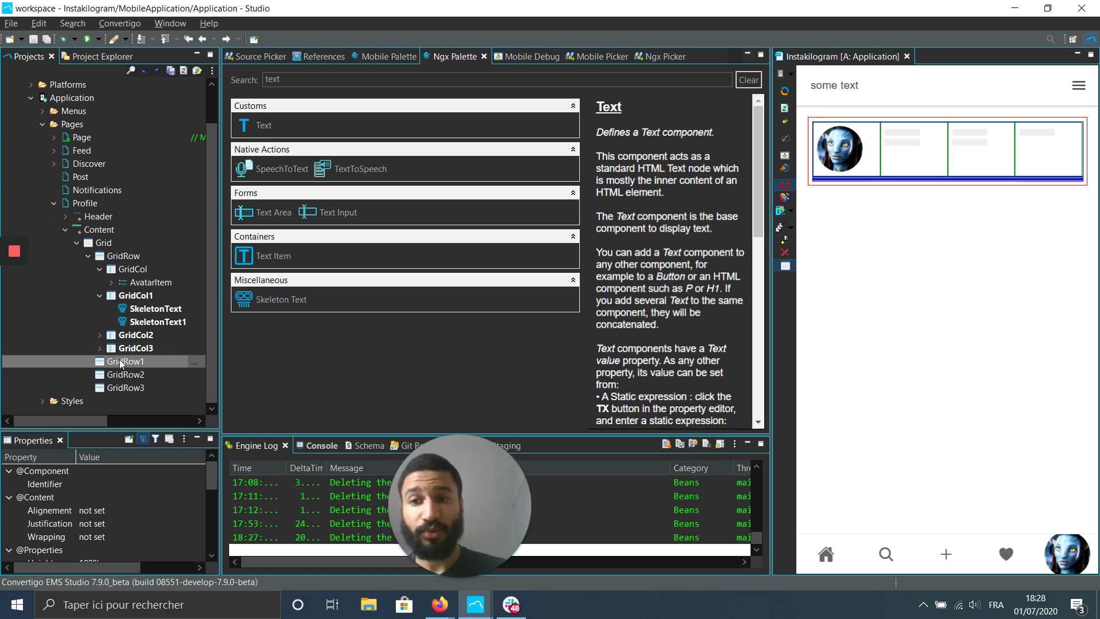
double_click(296, 82)
Step: Search 'item' and add a Generic Item inside GridRow1
type("it")
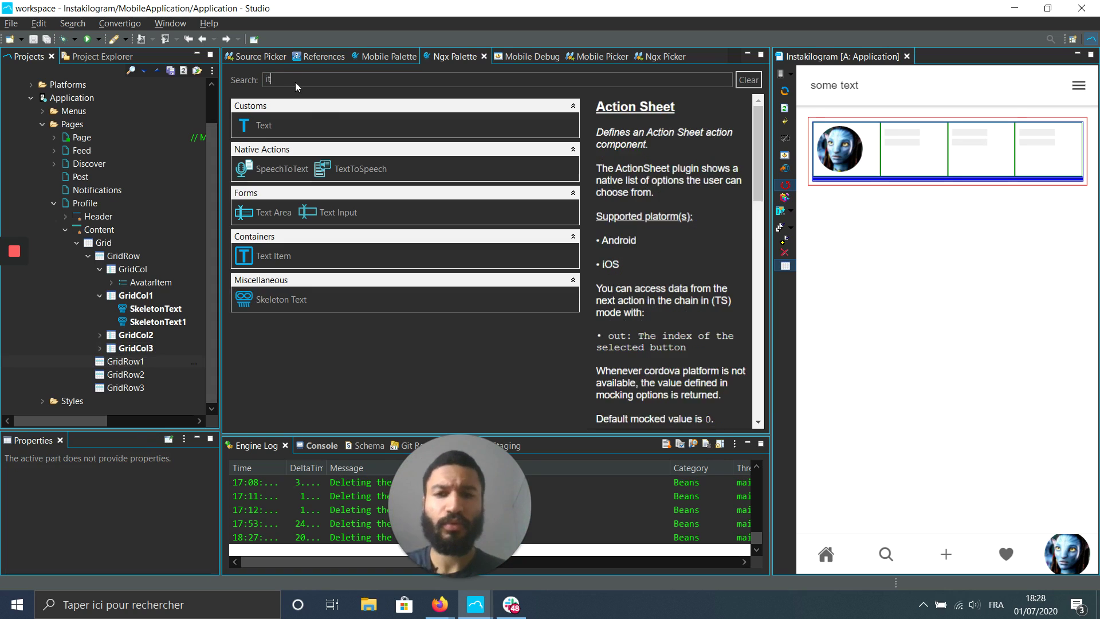
type("em")
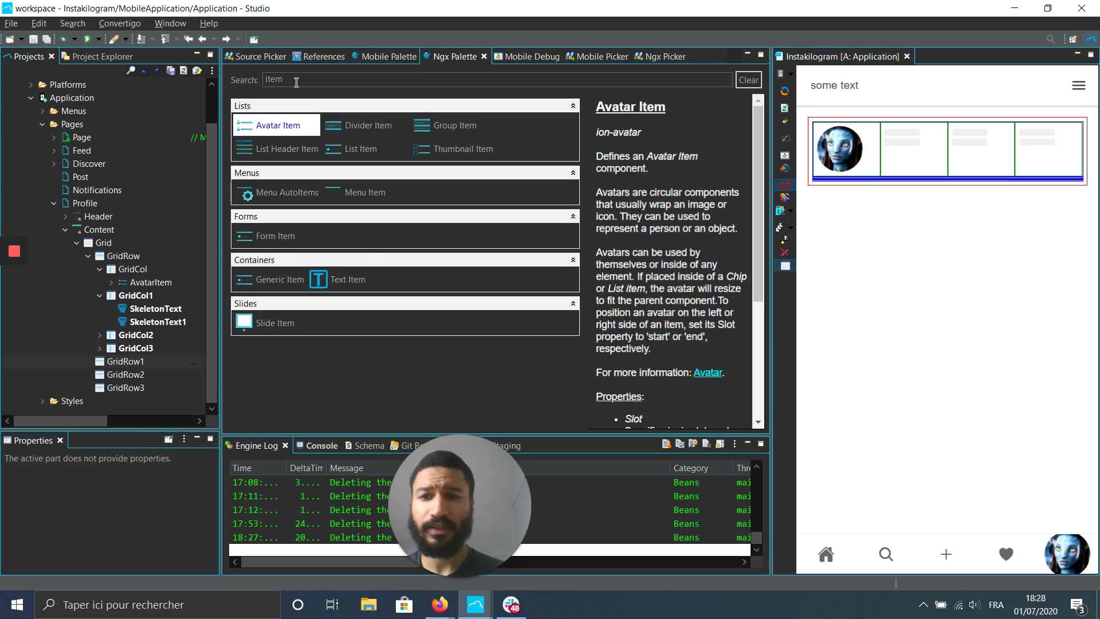
left_click_drag(276, 285, 220, 345)
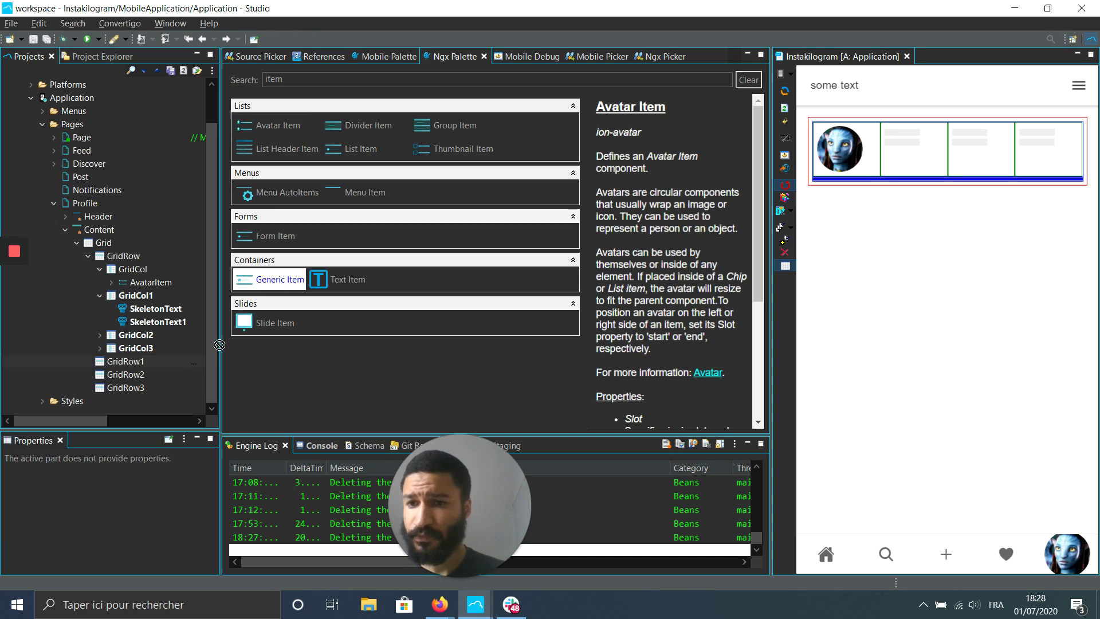
left_click_drag(133, 363, 119, 362)
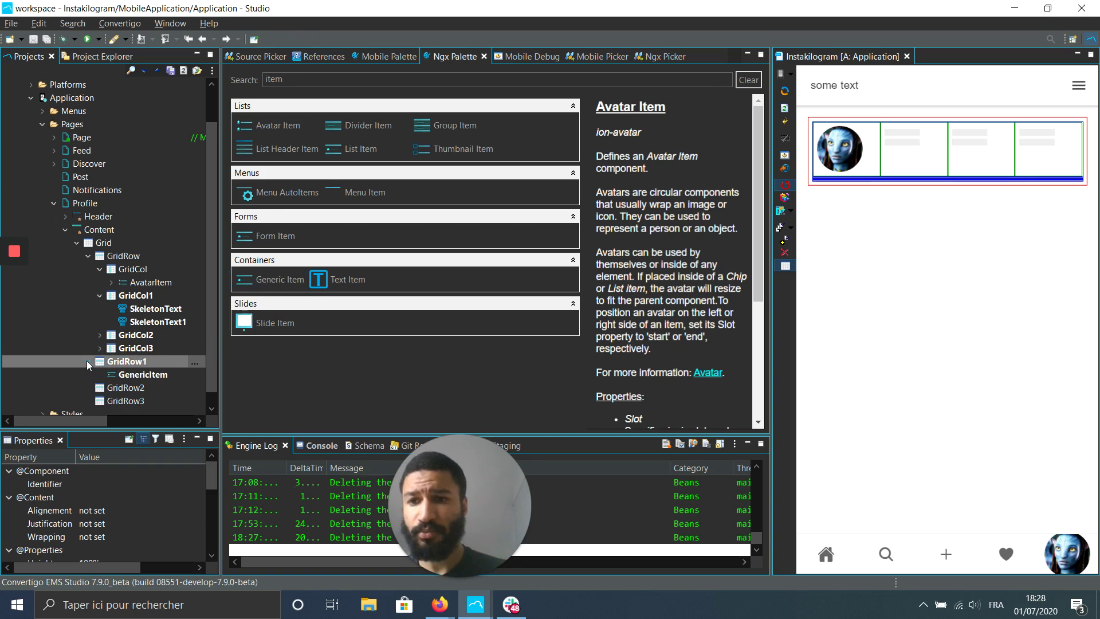
Step: Search 'headi' and place a Heading inside the GenericItem
left_click(303, 81)
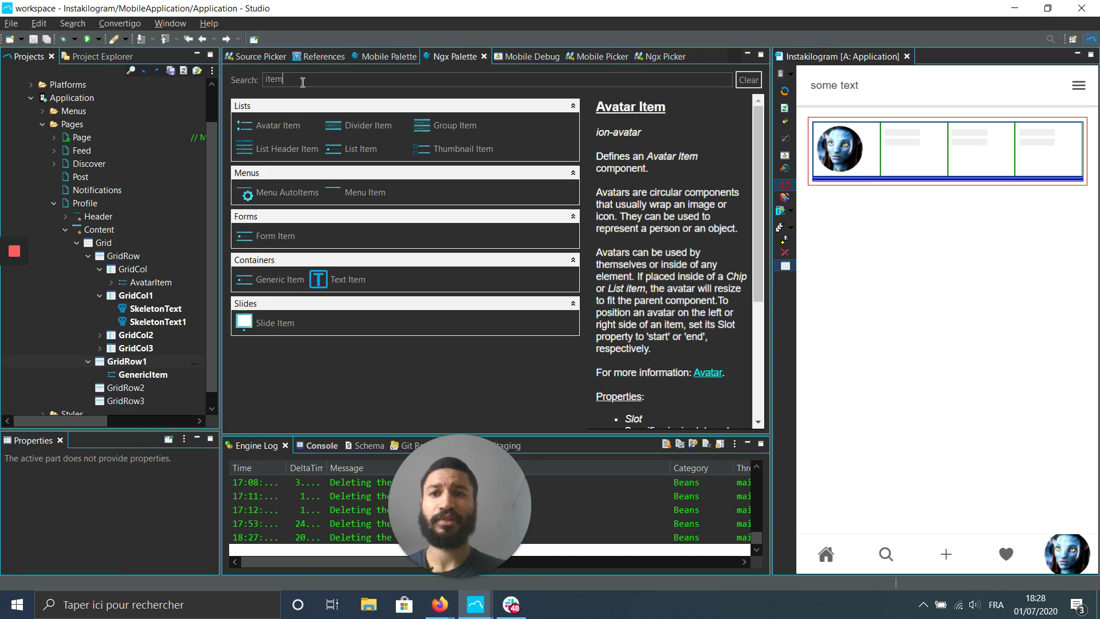
type("header")
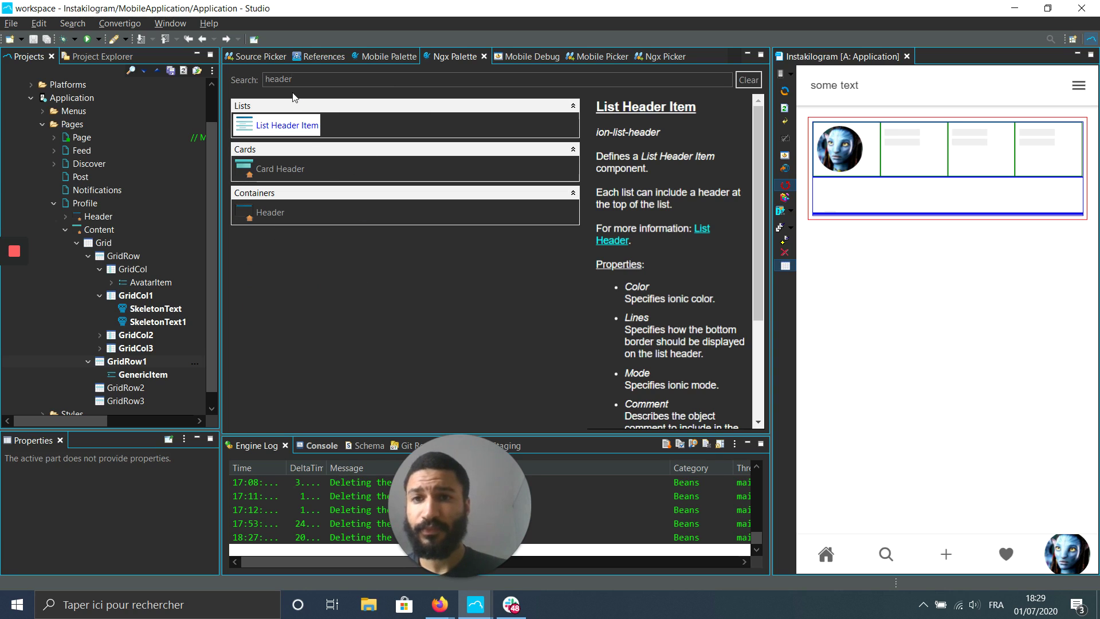
key("BackSpace")
key("BackSpace")
type("in")
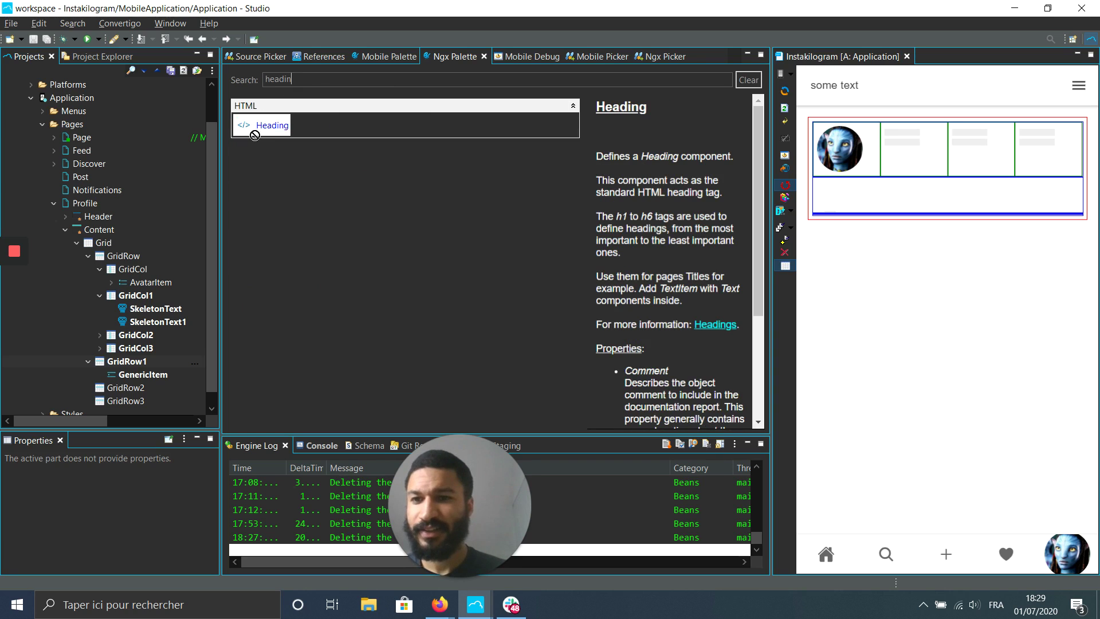
left_click_drag(255, 135, 139, 380)
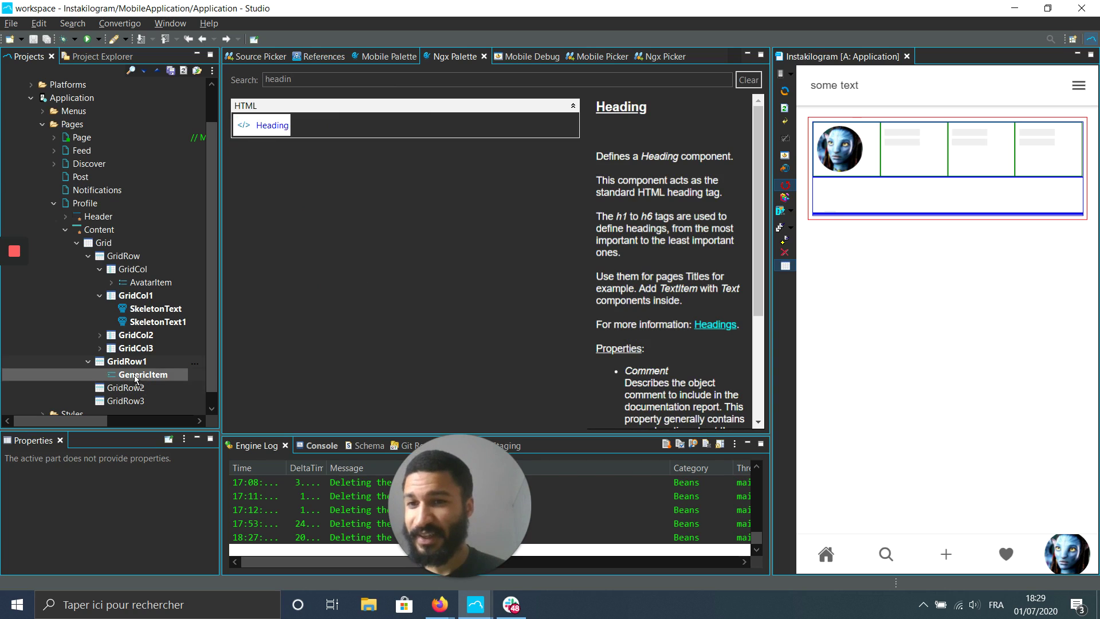
left_click_drag(137, 379, 136, 379)
left_click(101, 374)
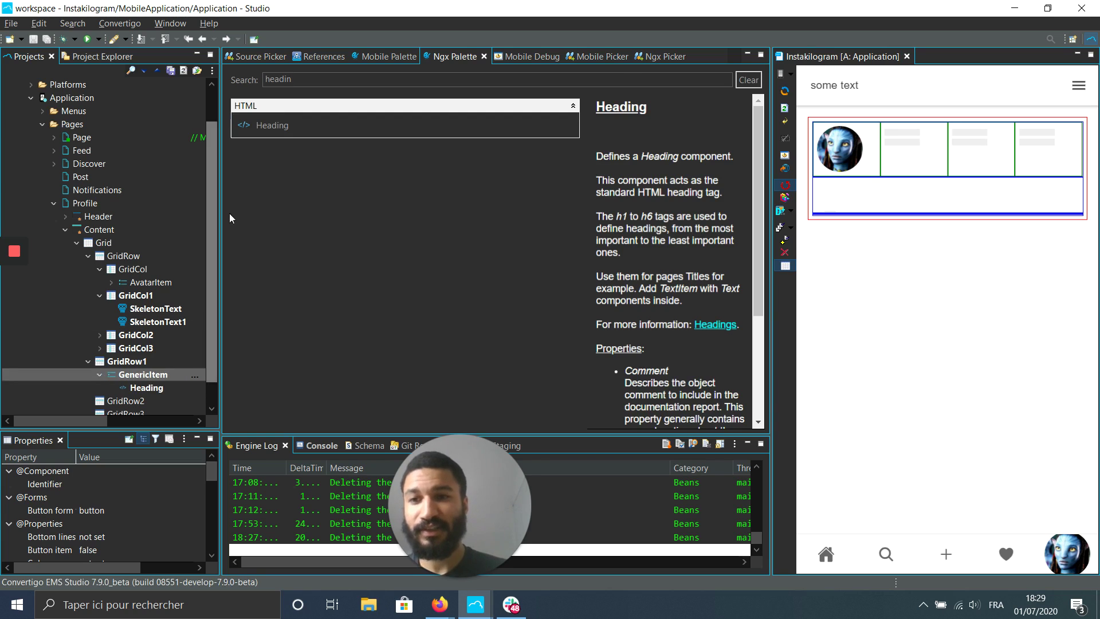
Step: Search 'para' and add a Paragraph to the GenericItem
left_click(299, 80)
type("para")
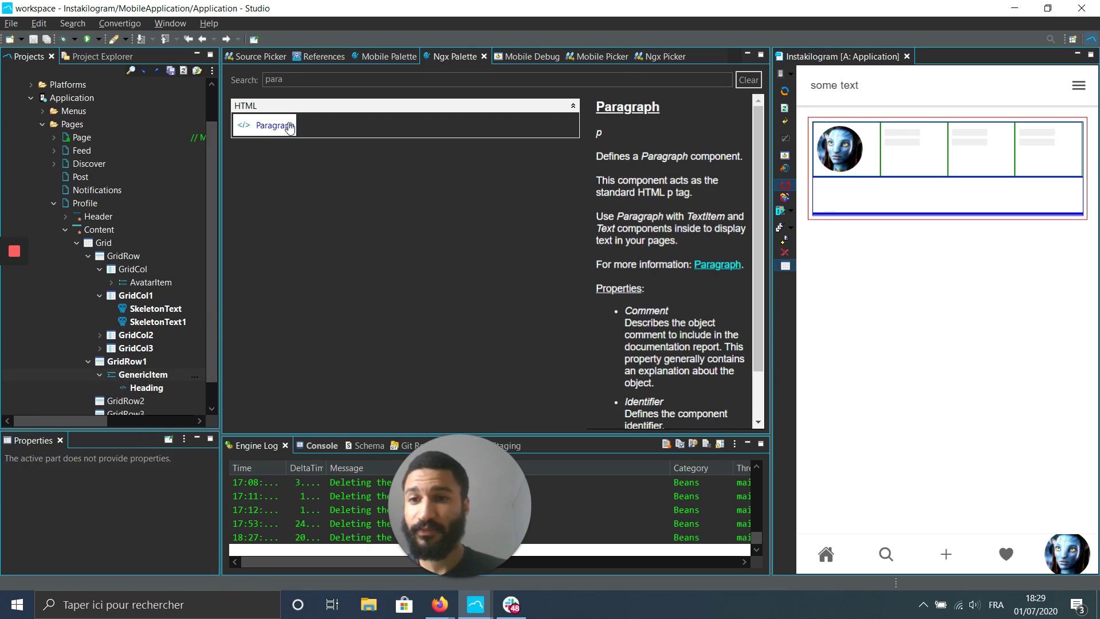
left_click_drag(290, 127, 150, 391)
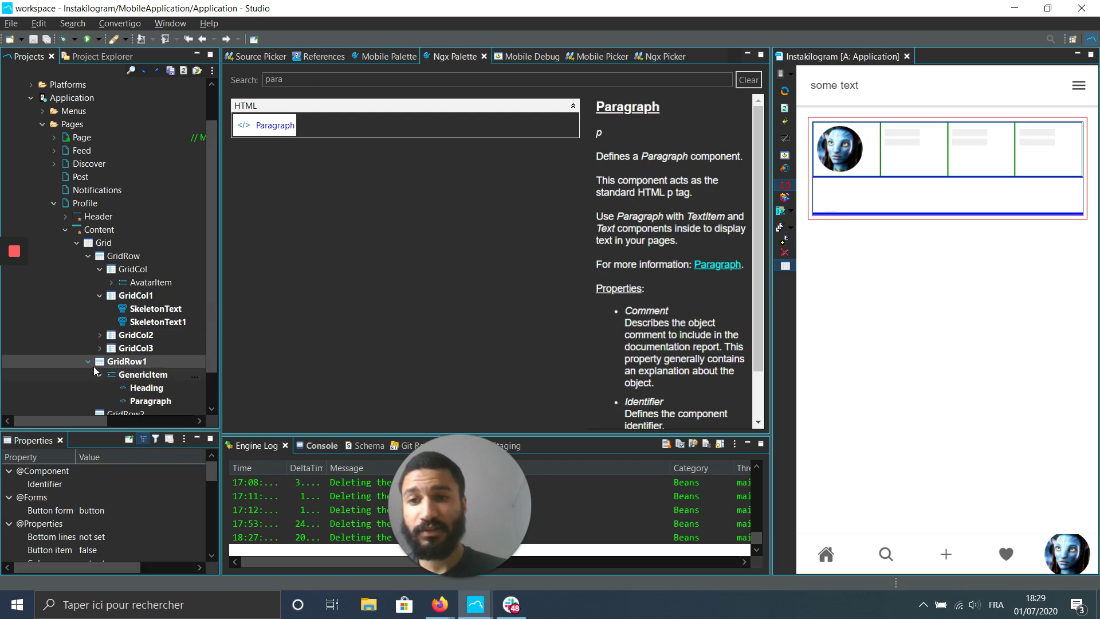
left_click(87, 362)
left_click(94, 374)
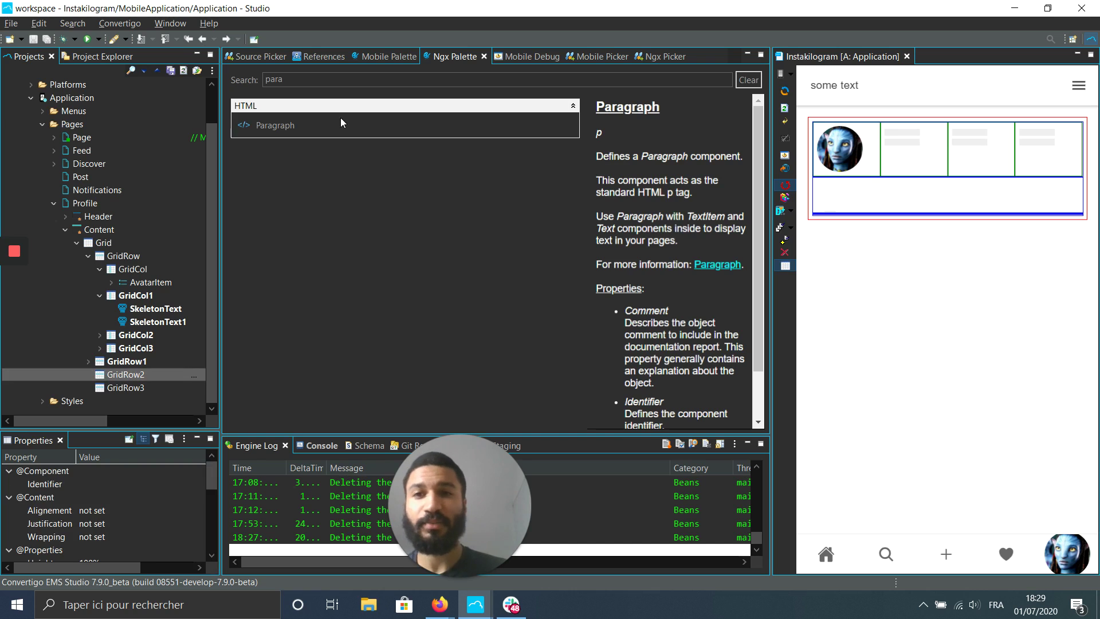
Step: Search 'button' and drop a Button component into GridRow2
double_click(299, 77)
type("but")
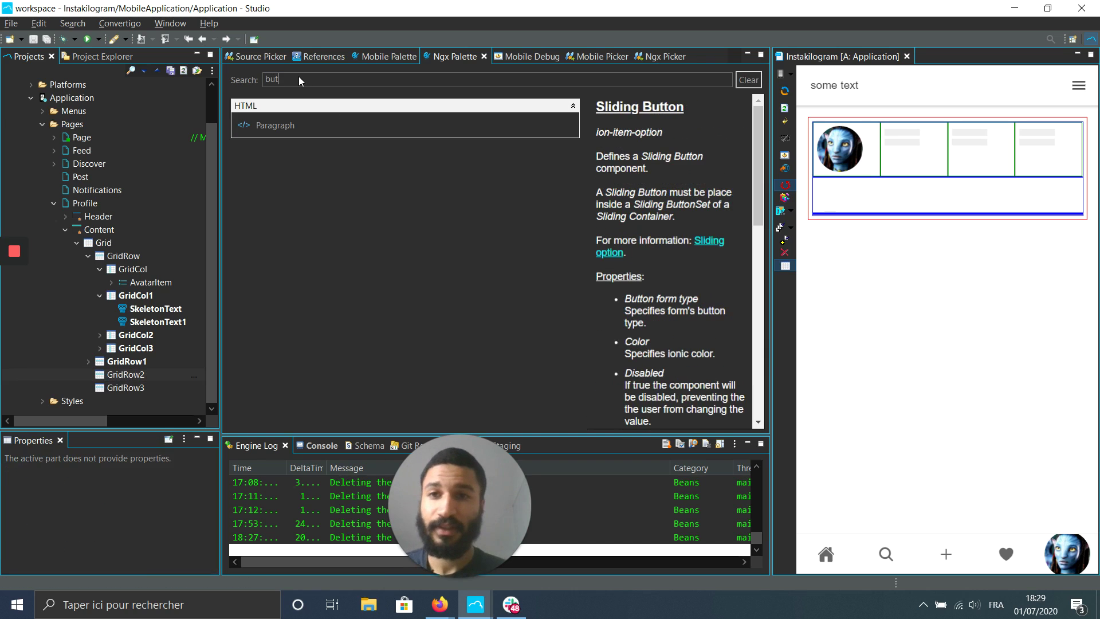
type("ton")
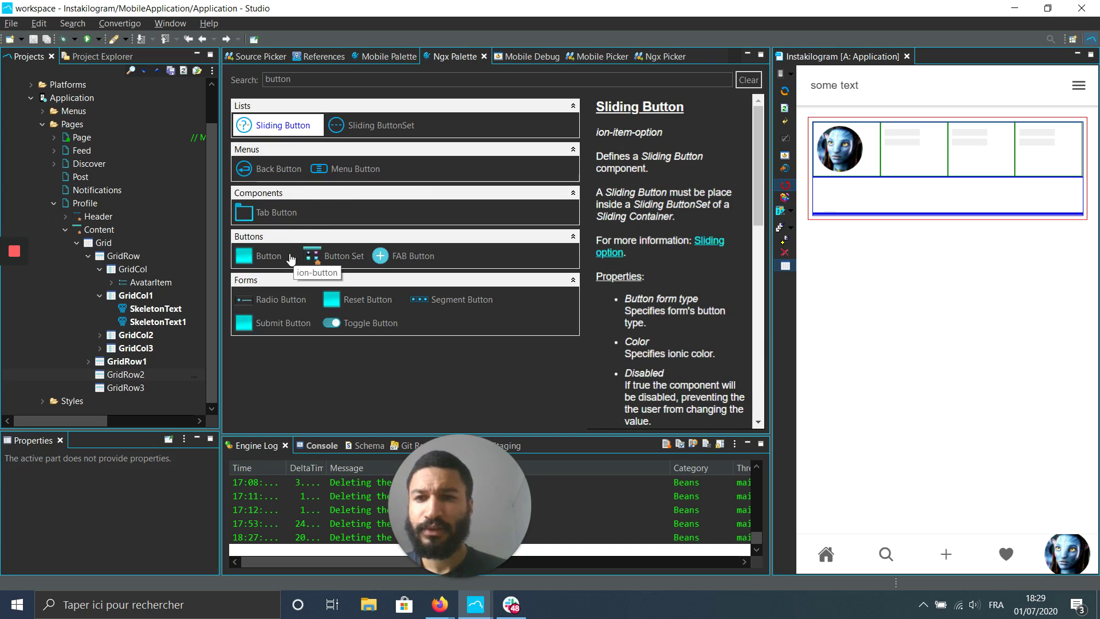
left_click_drag(292, 256, 129, 376)
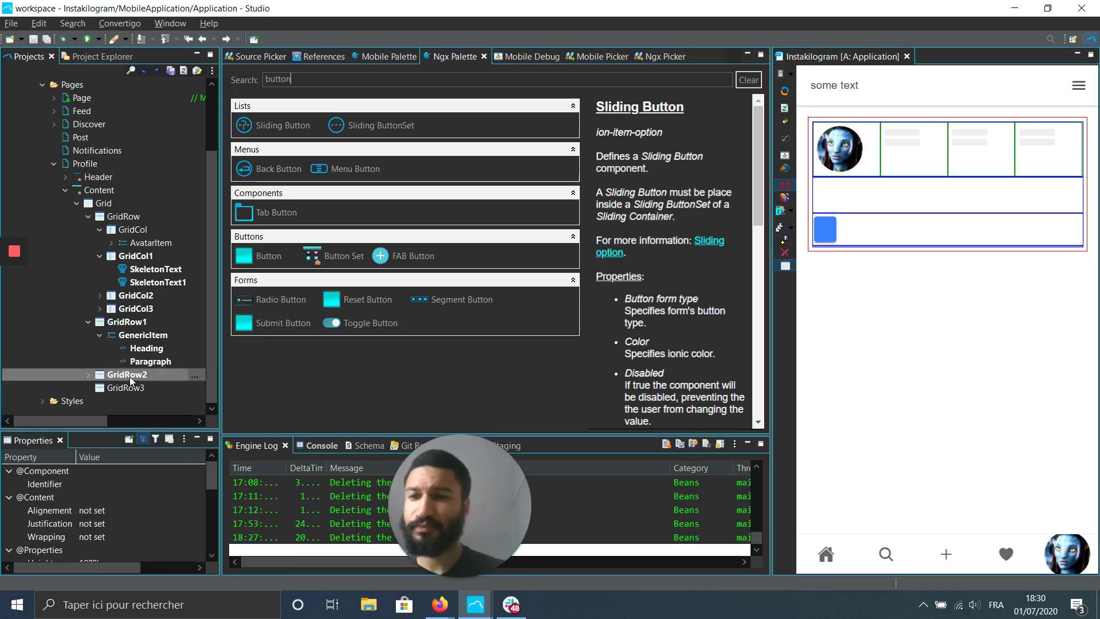
Step: Paste the copied GenericItem from GridRow1 into GridRow3 as a child
left_click(102, 334)
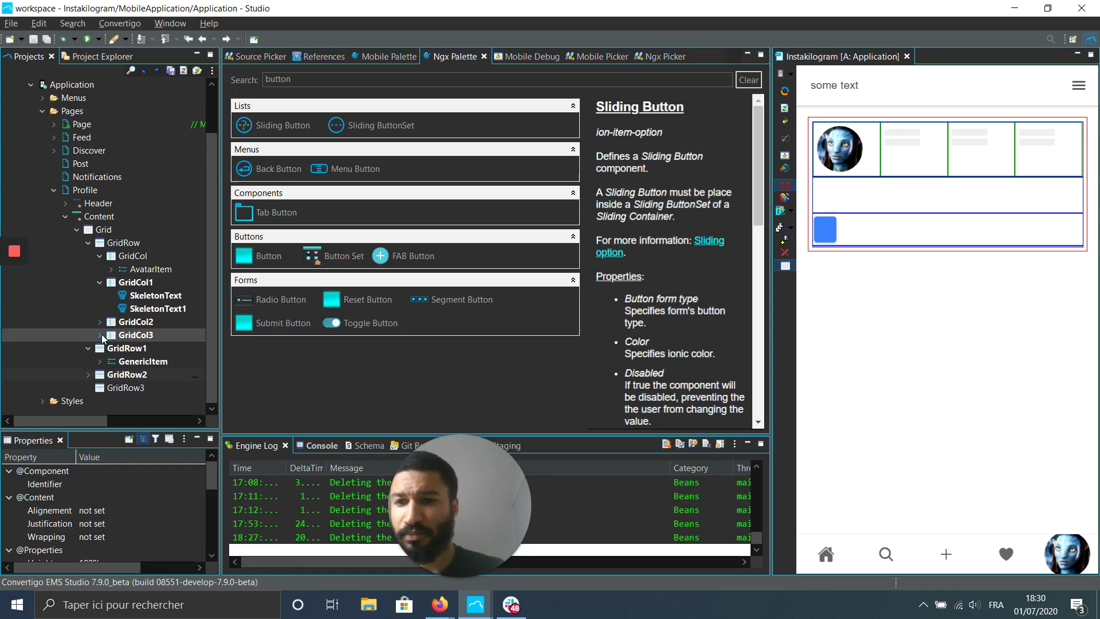
left_click(126, 360)
left_click(133, 387)
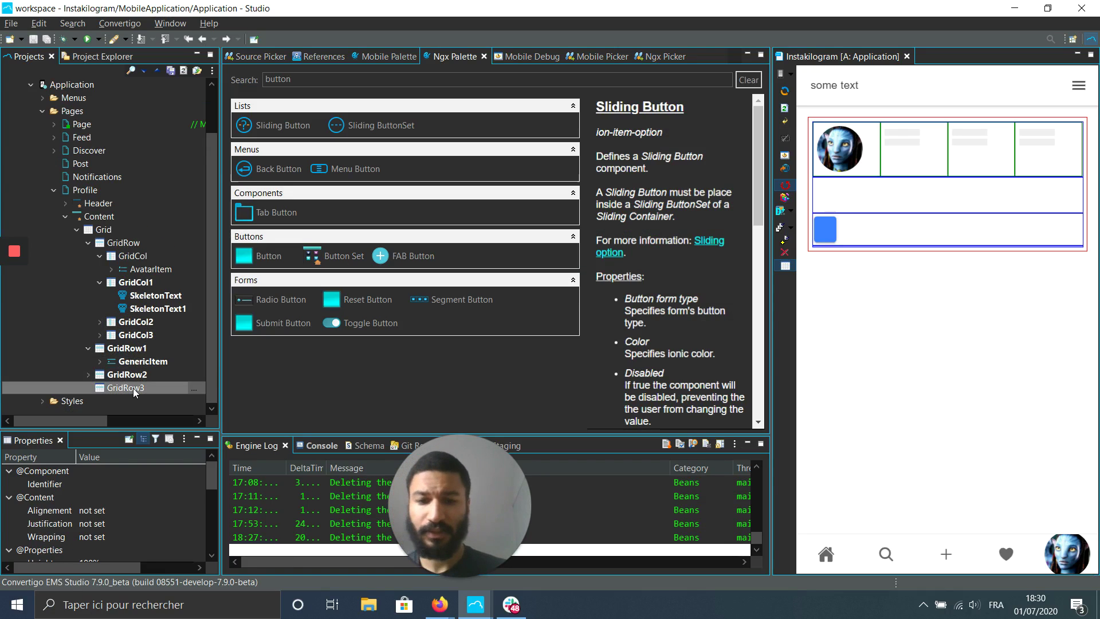
key("ctrl+v")
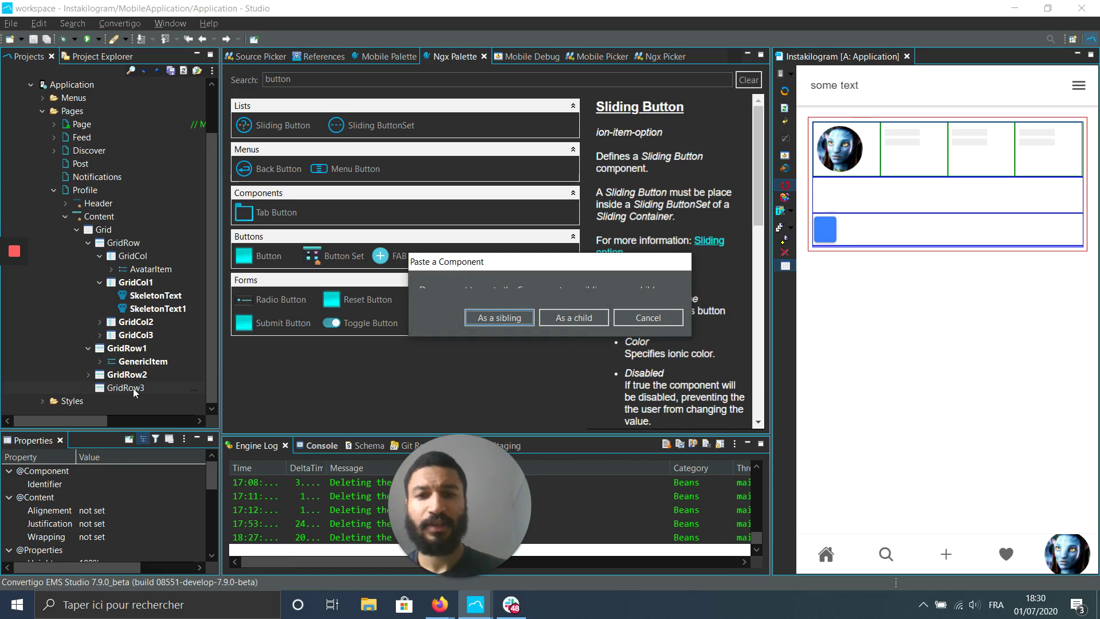
key("Tab")
key("Return")
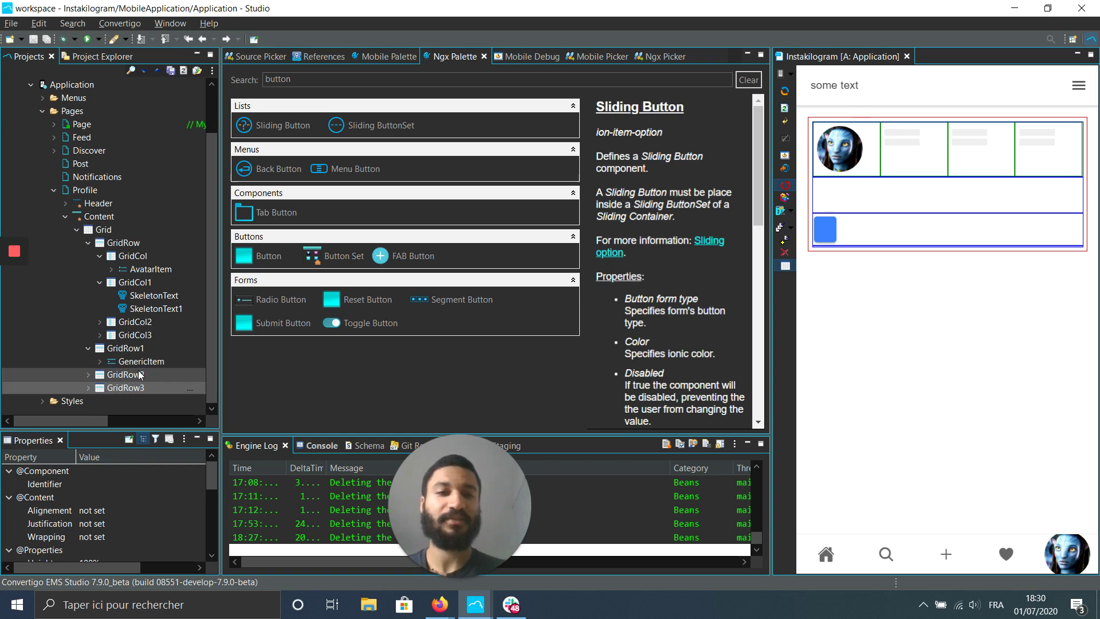
Step: Add Text components to the Headings and Paragraphs of GridRow1 and GridRow3, displaying 'some text'
left_click(89, 387)
left_click(214, 342)
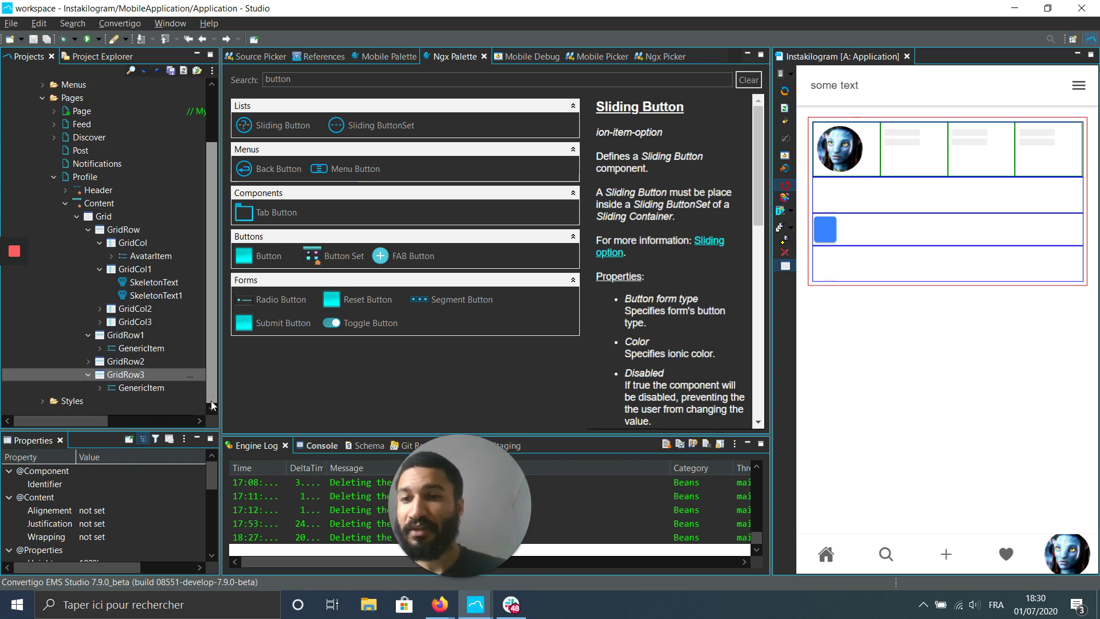
left_click(101, 388)
left_click(309, 85)
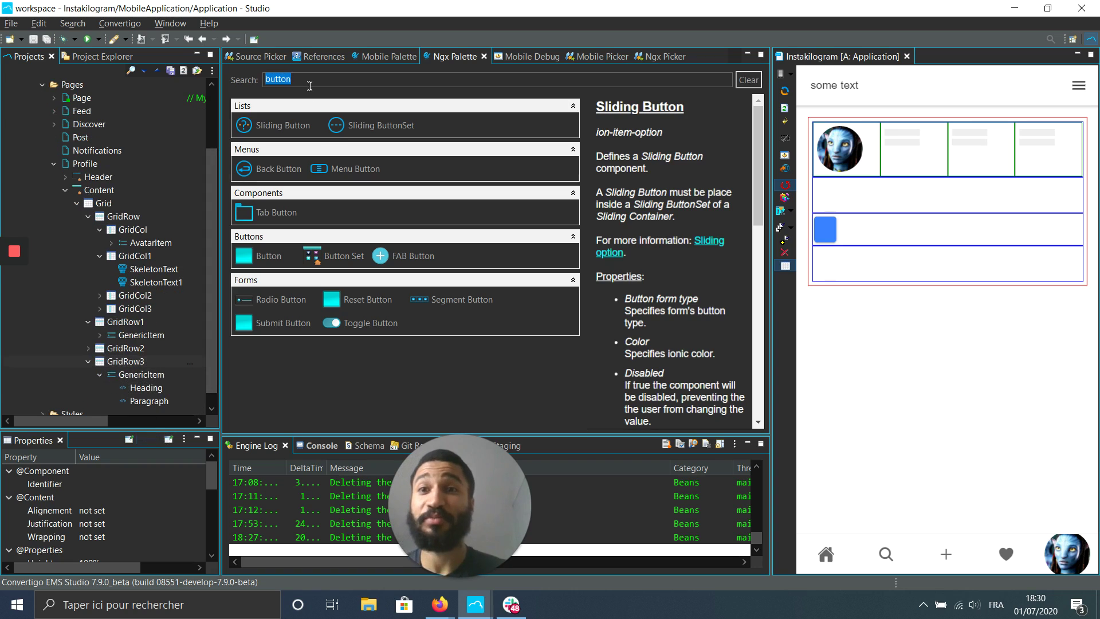
type("text")
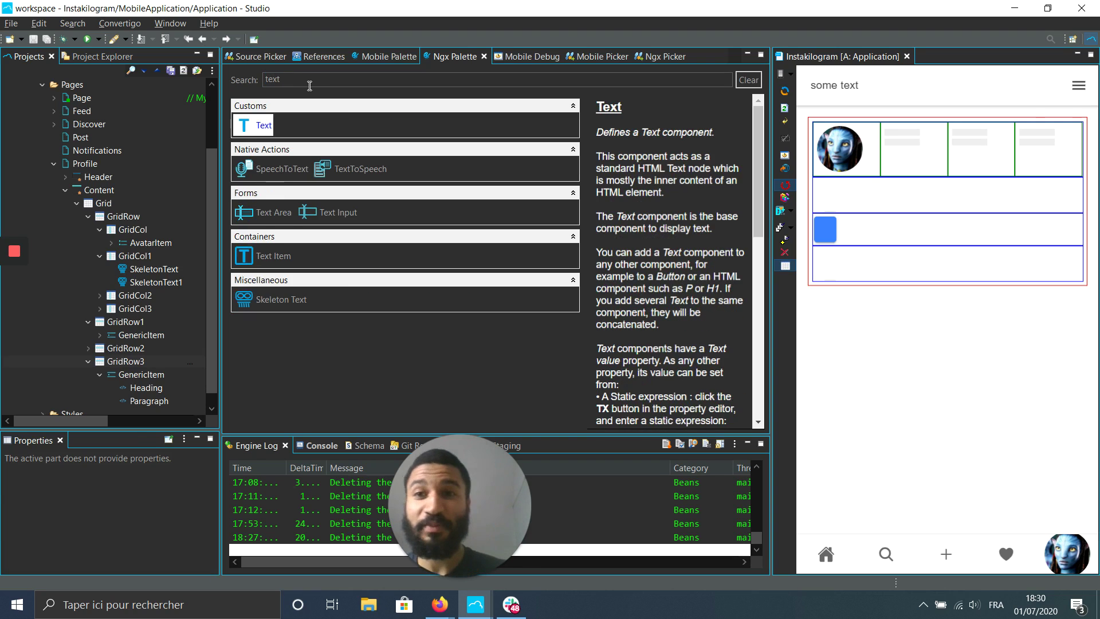
left_click(153, 389)
left_click_drag(264, 126, 150, 388)
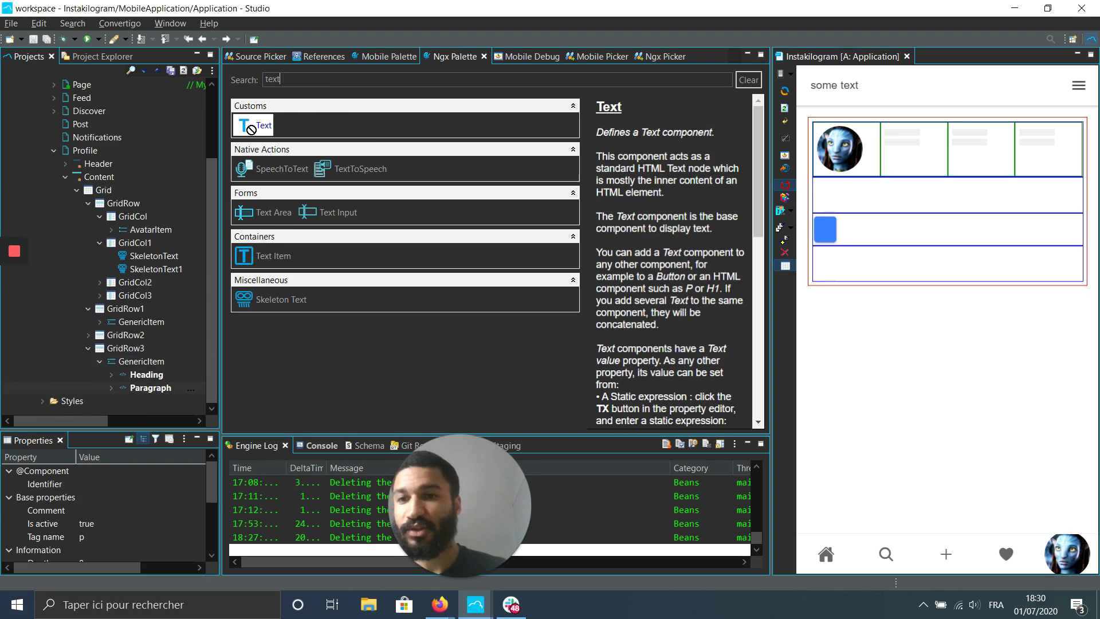
left_click_drag(251, 129, 148, 325)
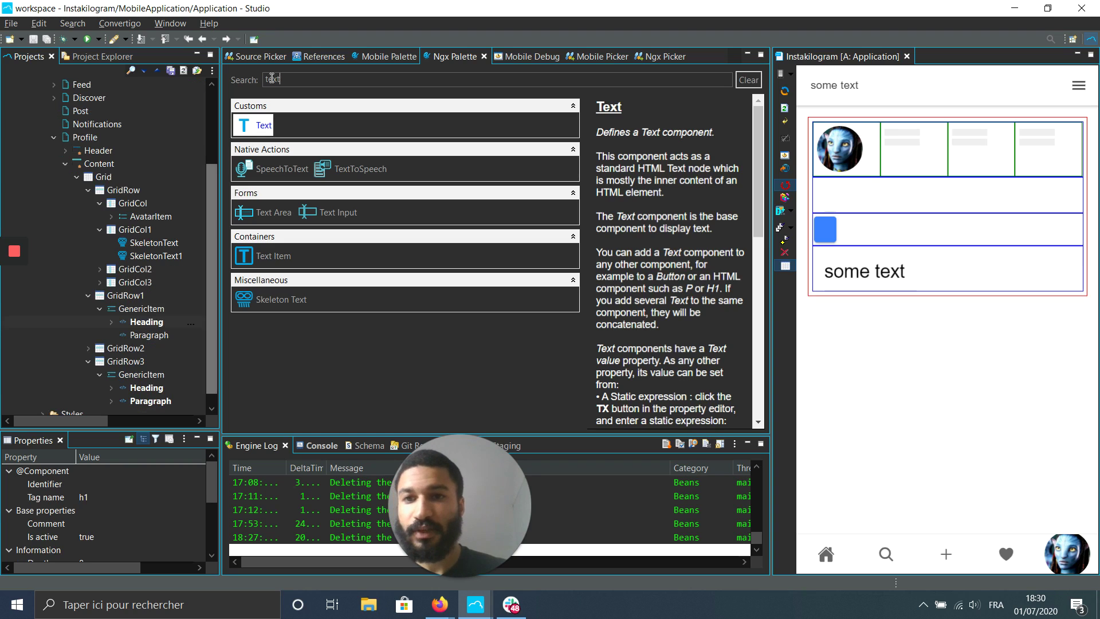
left_click_drag(260, 130, 165, 335)
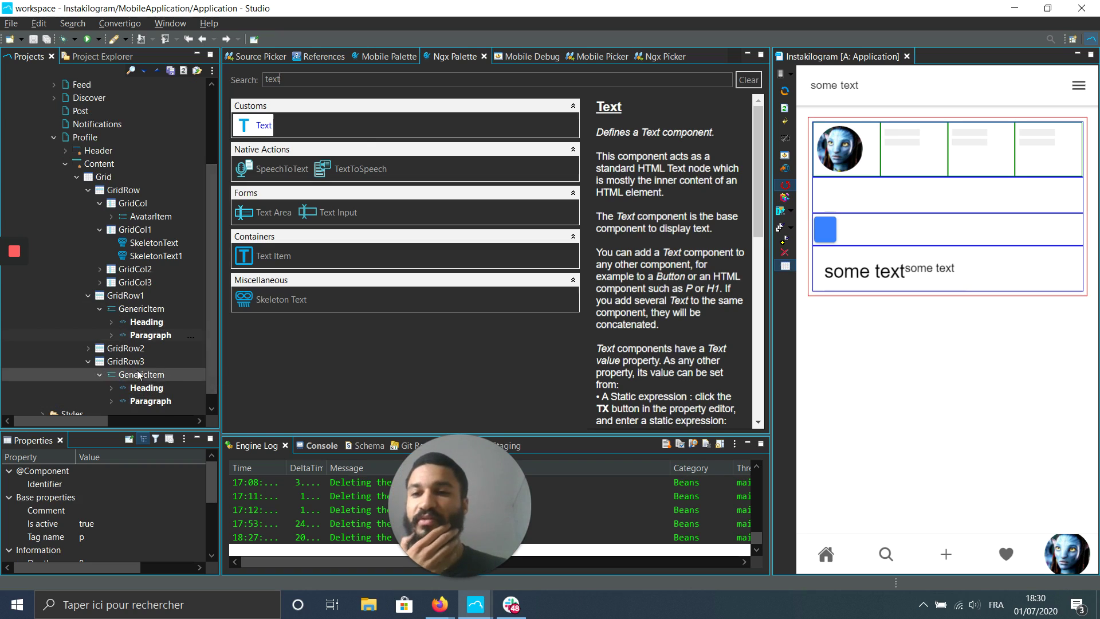
left_click(90, 349)
Step: Drop a Text component into GridRow2's Button so it reads SOME TEXT
left_click(121, 361)
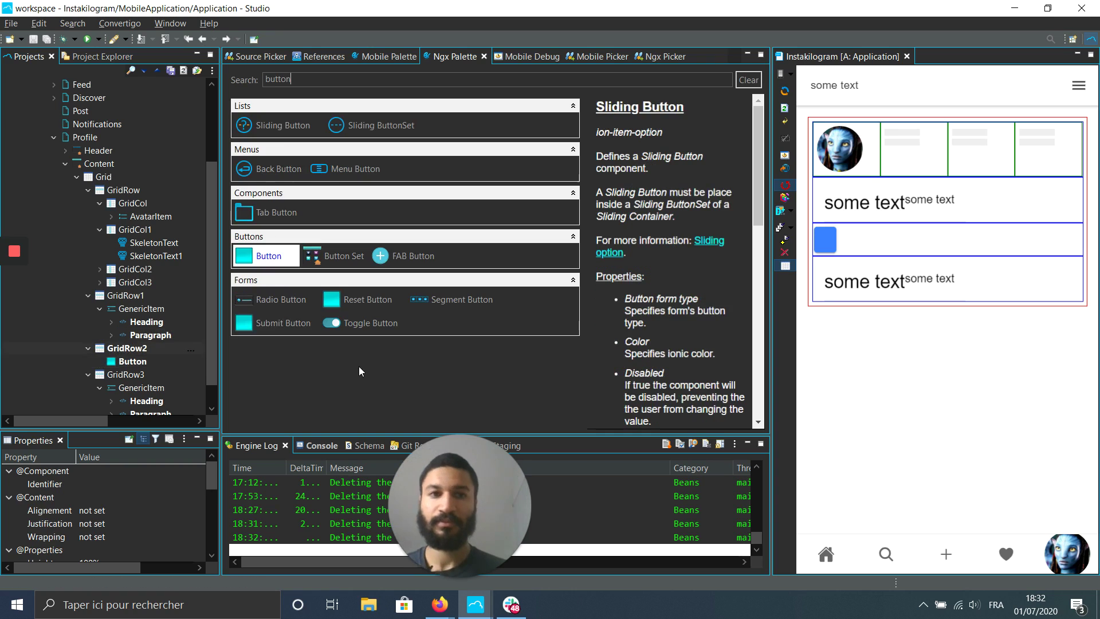
double_click(300, 82)
type("text")
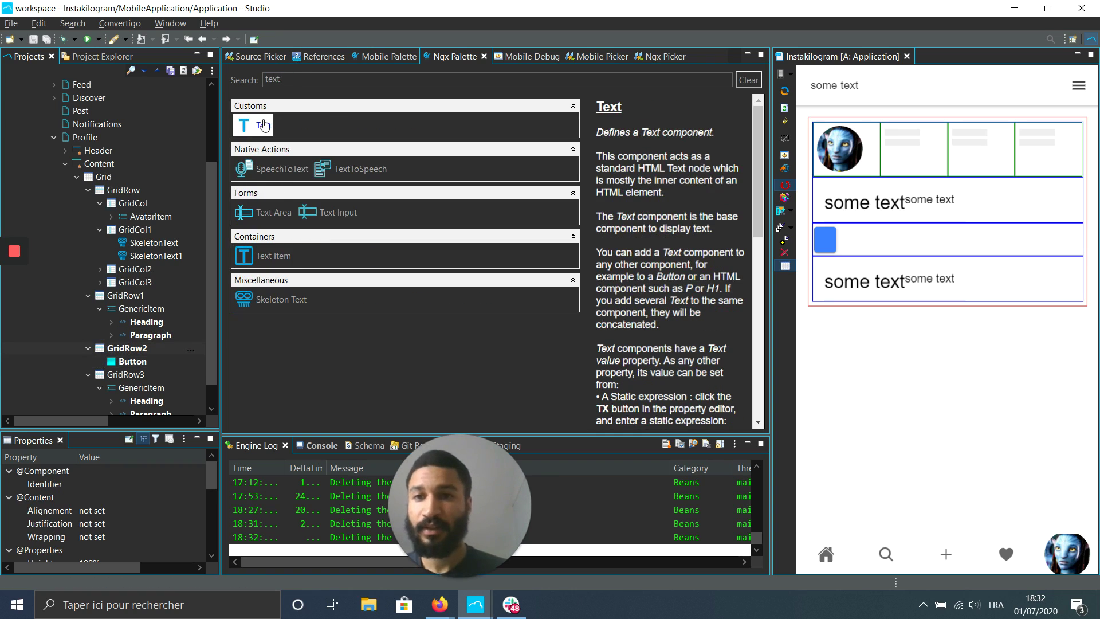
left_click_drag(263, 126, 138, 363)
left_click(101, 361)
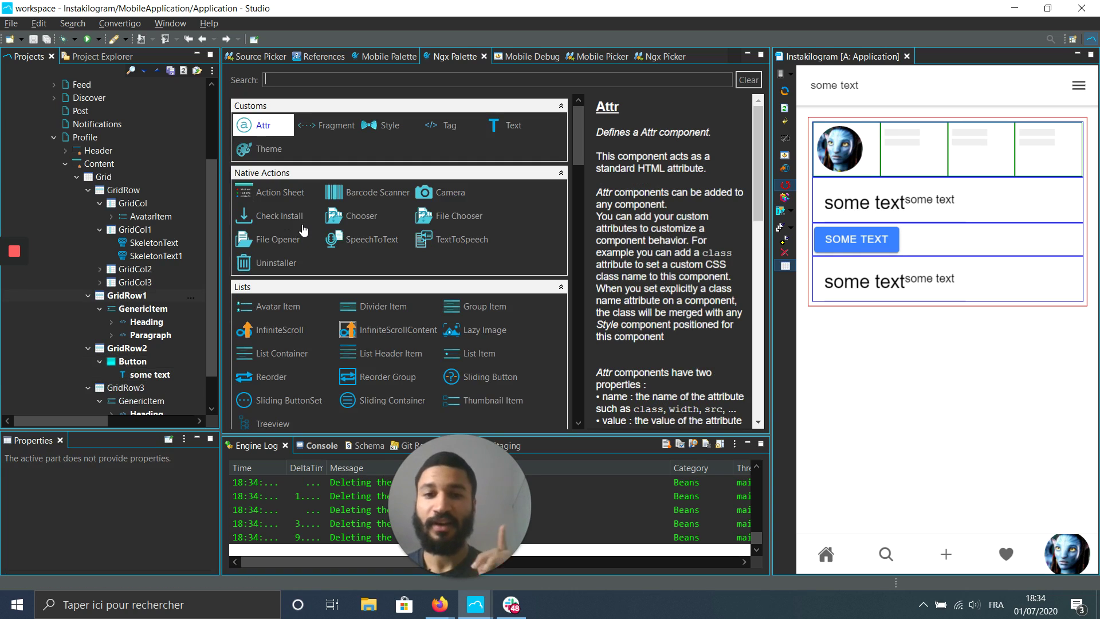
Step: Find Div in the palette and add it into GridRow1
left_click(286, 80)
type("d")
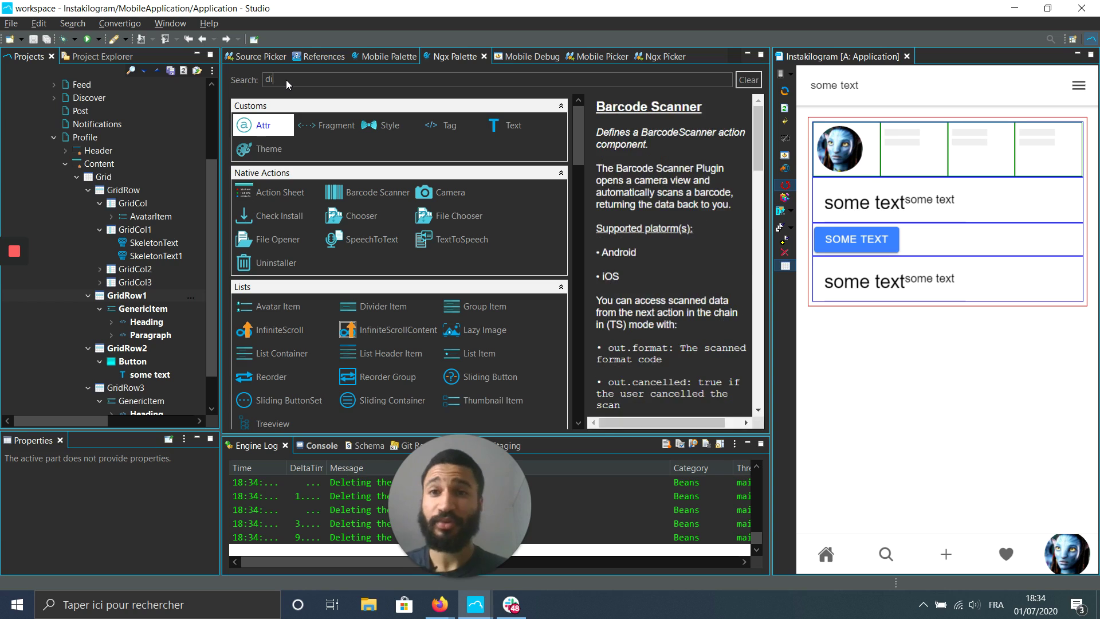
type("iv")
left_click_drag(263, 166, 150, 325)
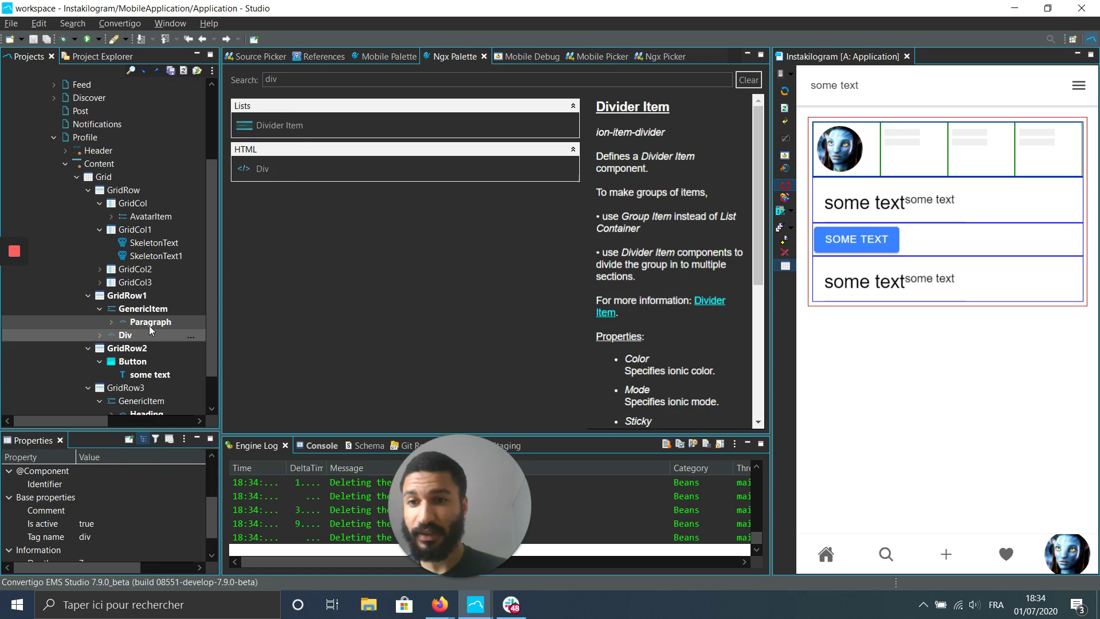
Step: Delete the now-empty GenericItem under GridRow1, confirming with Yes
left_click(133, 310)
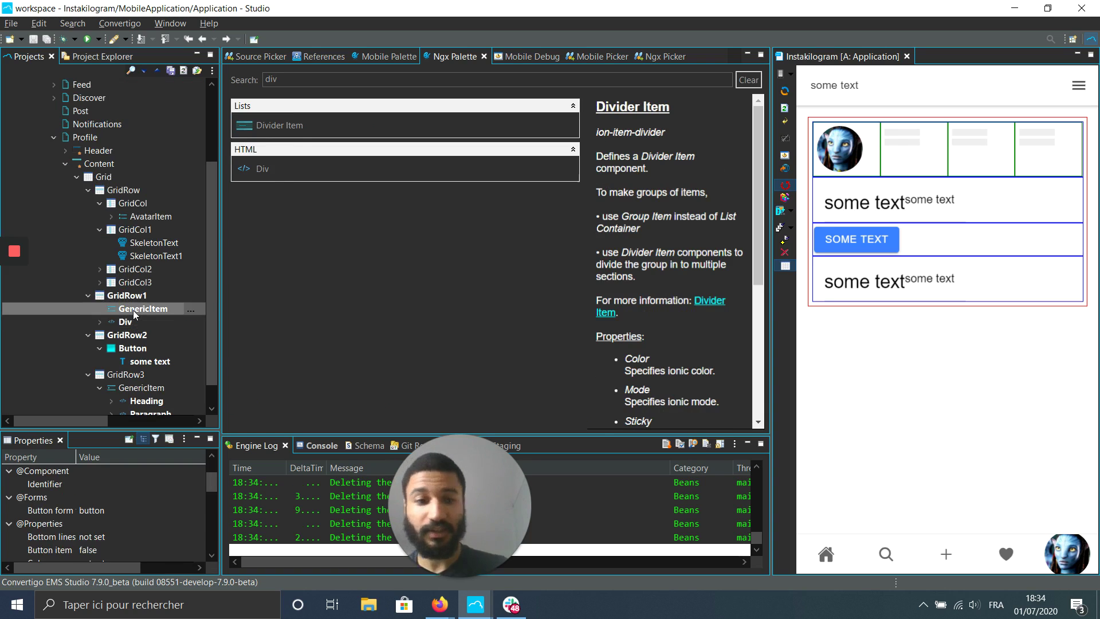
key("Delete")
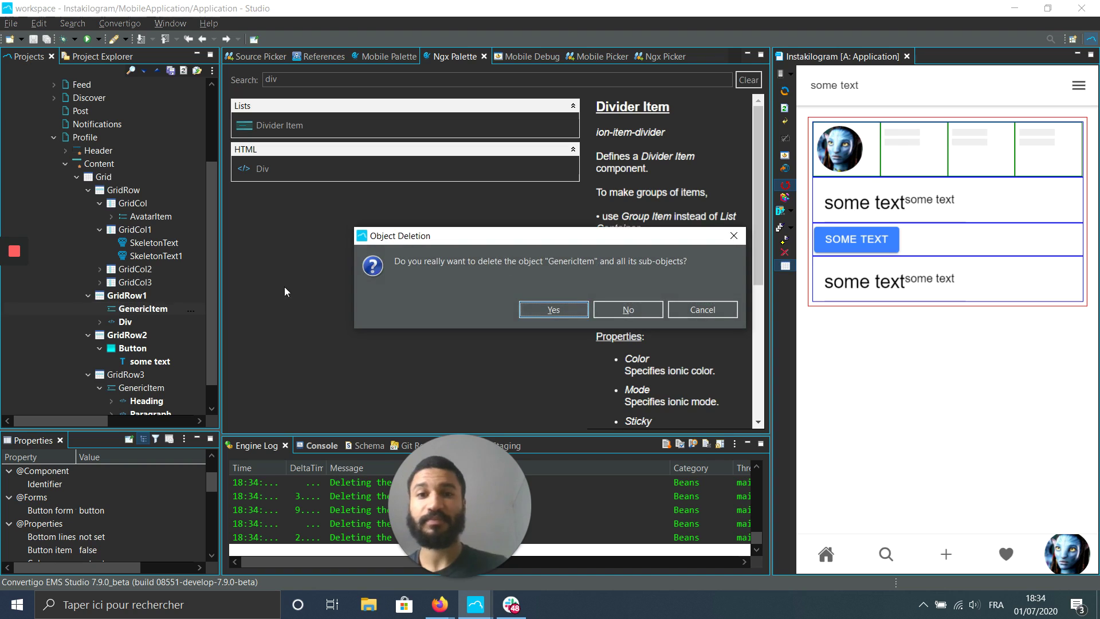
left_click(570, 307)
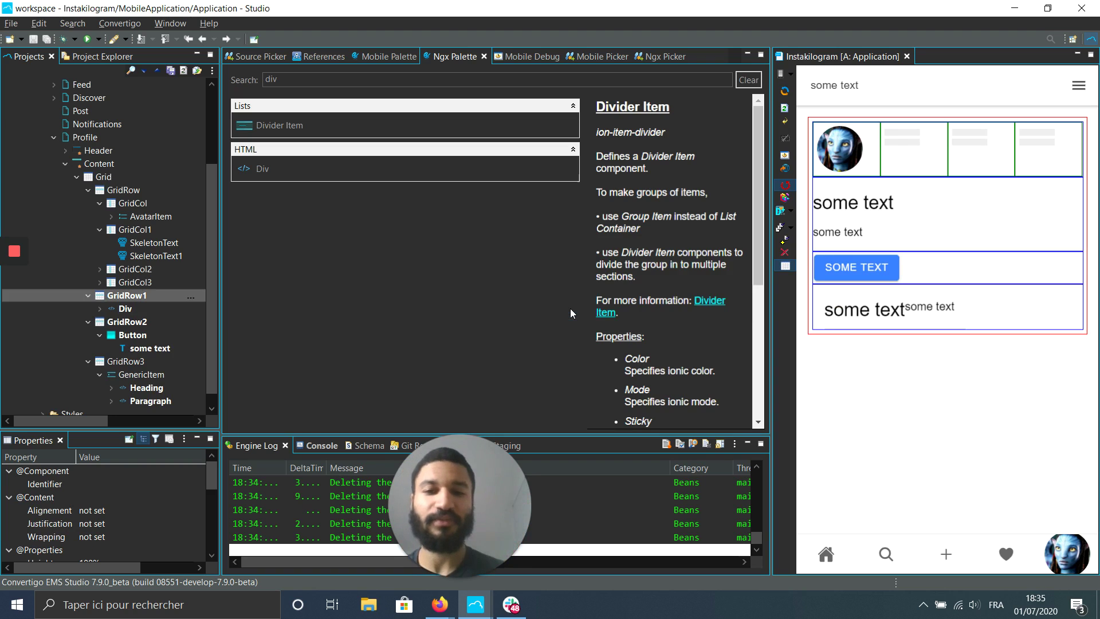
mouse_move(14, 265)
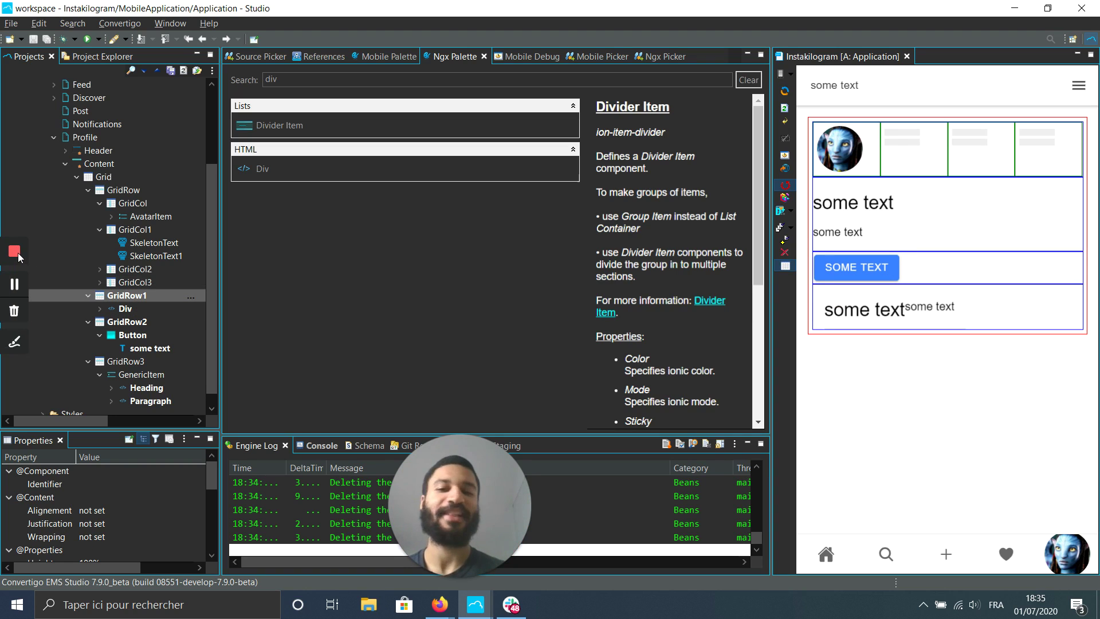